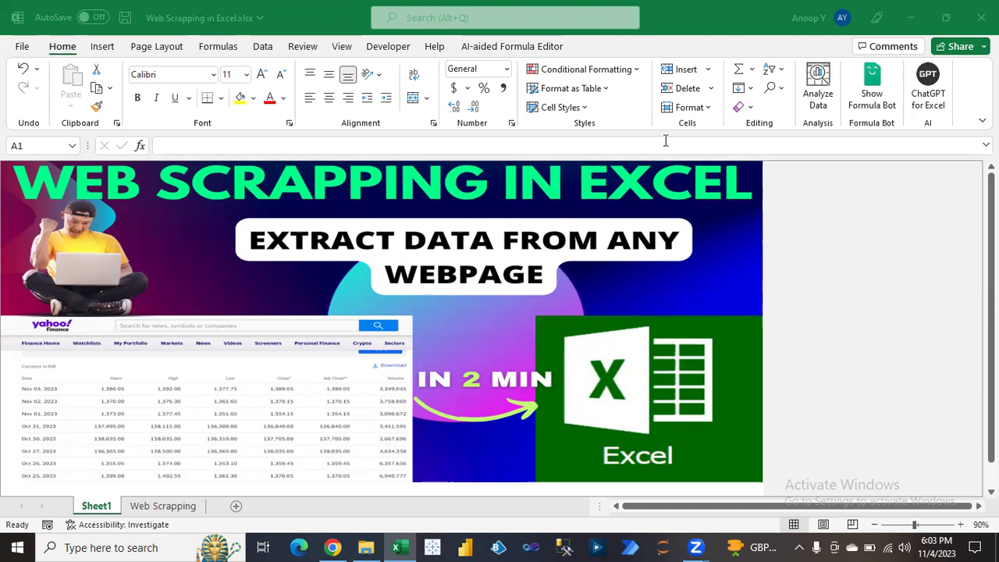
# - Switch to Chrome and examine the historical price table on the Infosys Yahoo Finance page
pyautogui.click(333, 546)
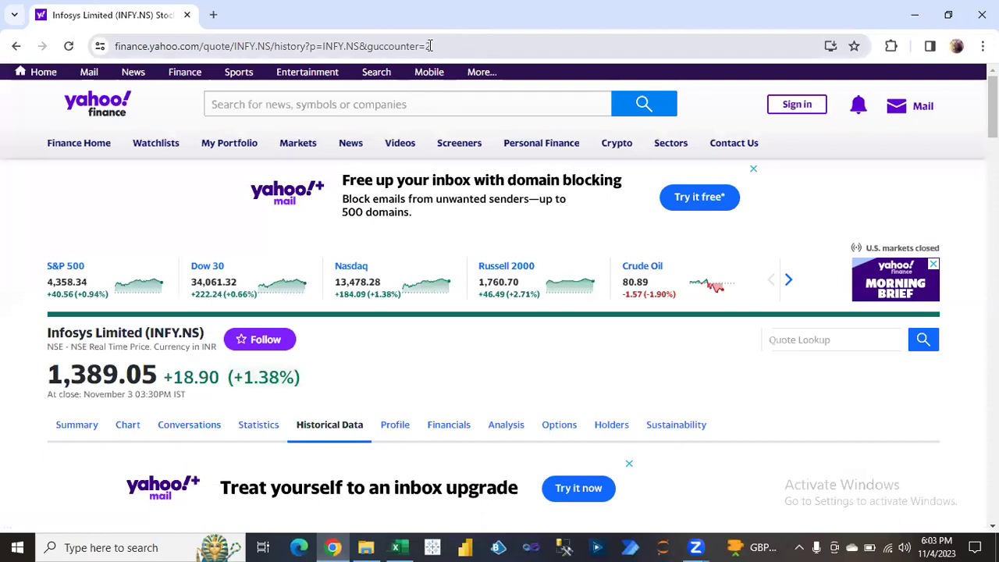
pyautogui.scroll(-5, 499, 312)
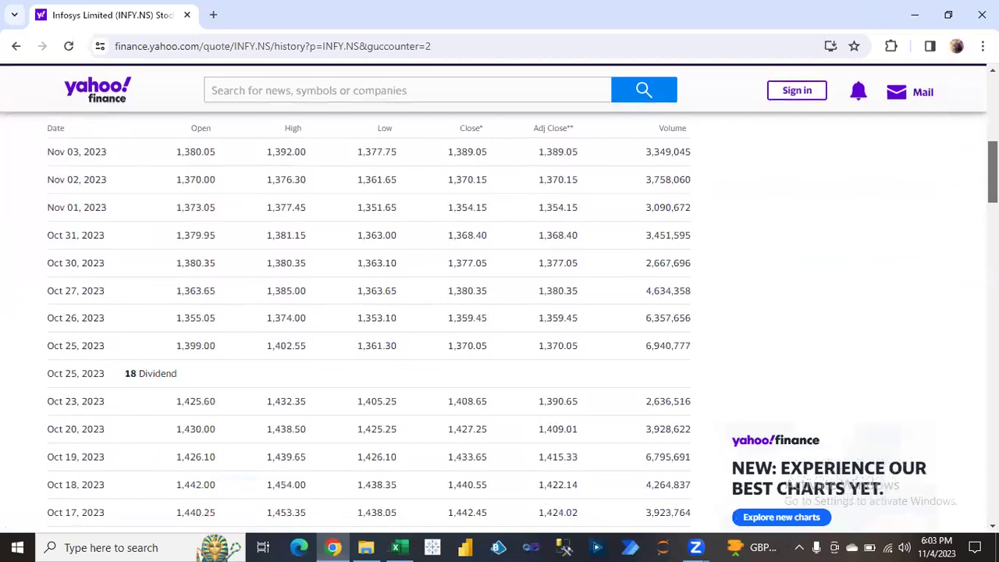
pyautogui.scroll(1, 799, 181)
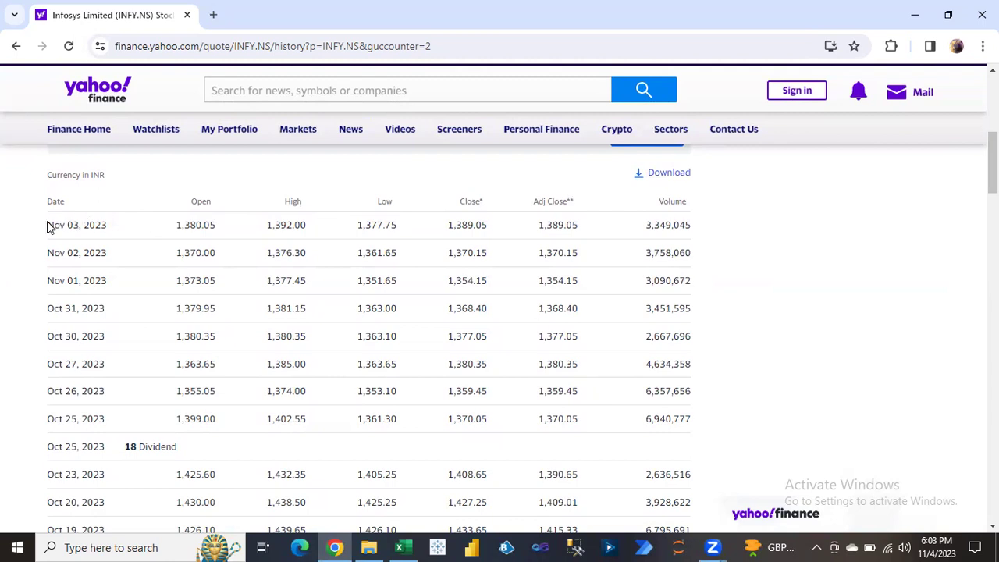
pyautogui.moveTo(47, 226); pyautogui.dragTo(677, 353)
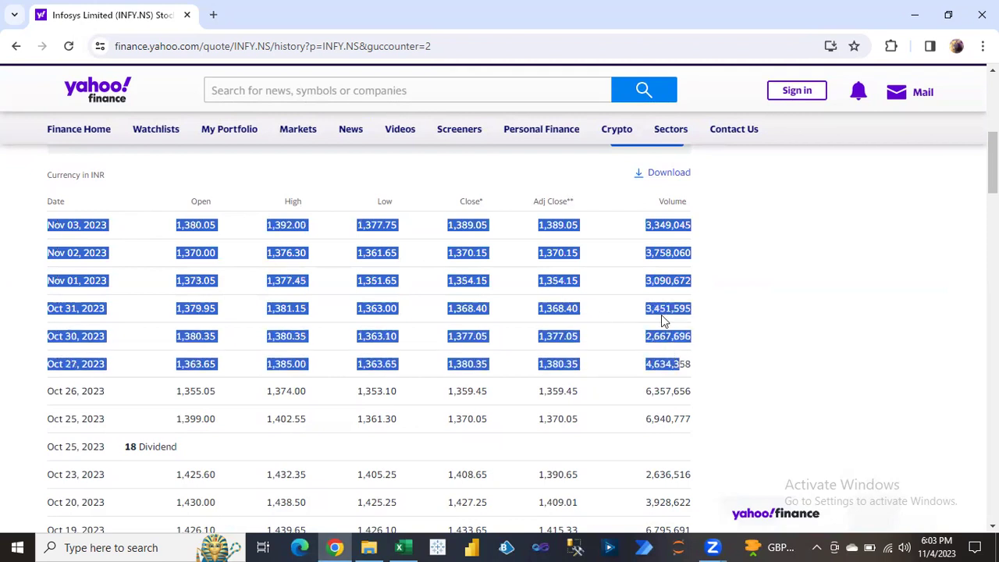
pyautogui.click(661, 316)
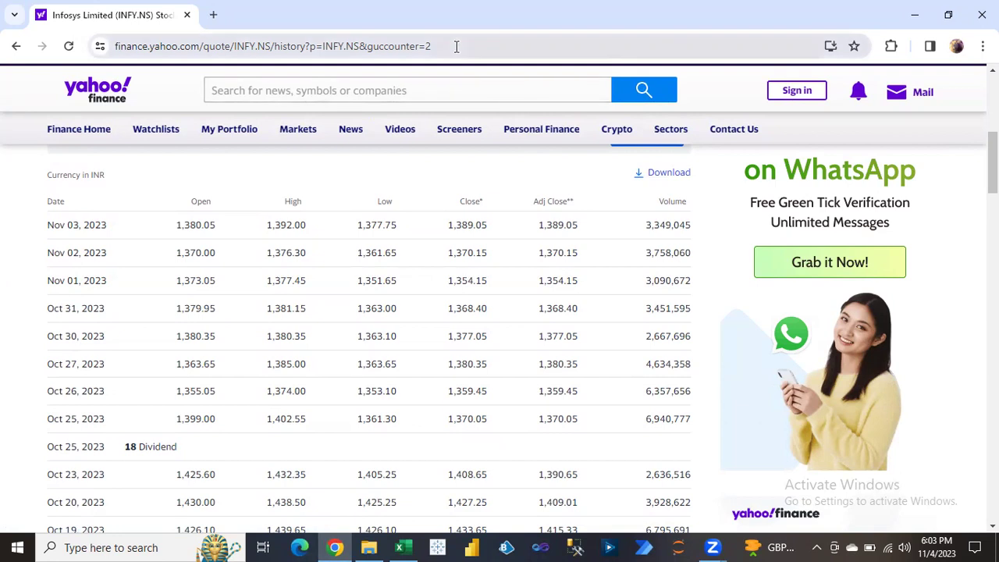
# - Copy the full web address of the Infosys historical data page
pyautogui.click(481, 46)
pyautogui.click(481, 46)
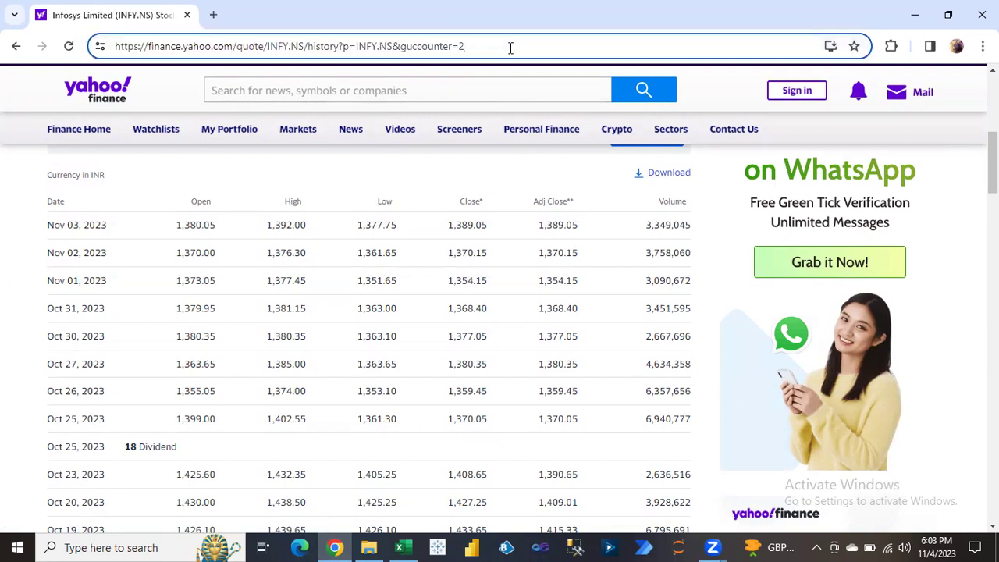
pyautogui.moveTo(510, 48); pyautogui.dragTo(100, 49)
pyautogui.hotkey('ctrl', 'c')
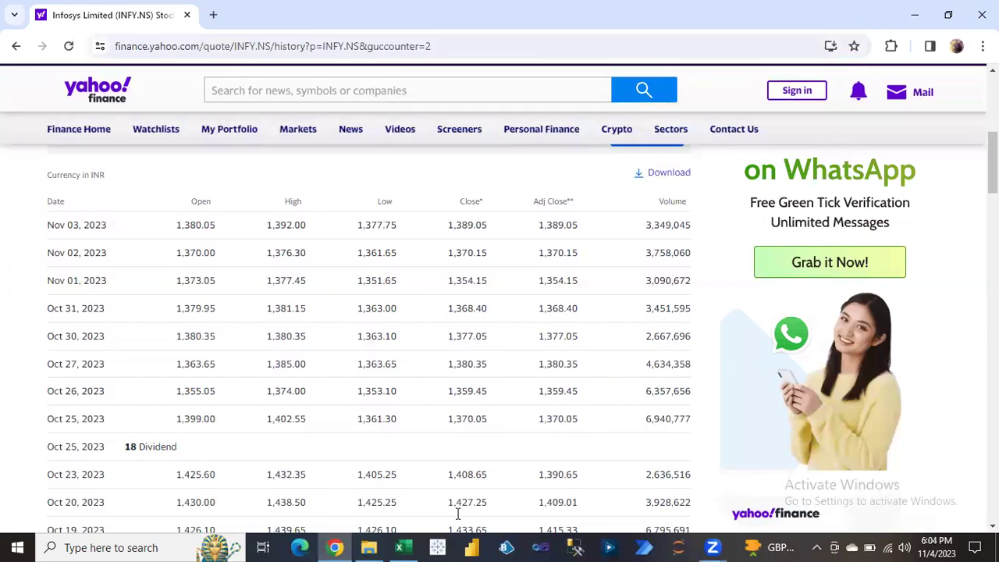
# - Switch to Excel and, from the Web Scrapping sheet, connect to the copied Yahoo Finance URL with a basic From Web import
pyautogui.click(402, 547)
pyautogui.click(164, 506)
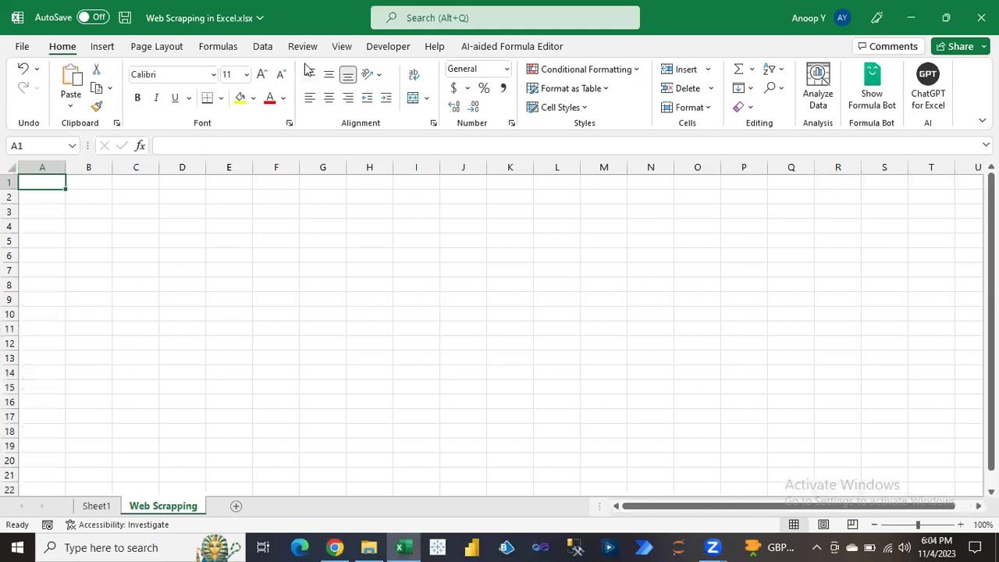
pyautogui.click(262, 48)
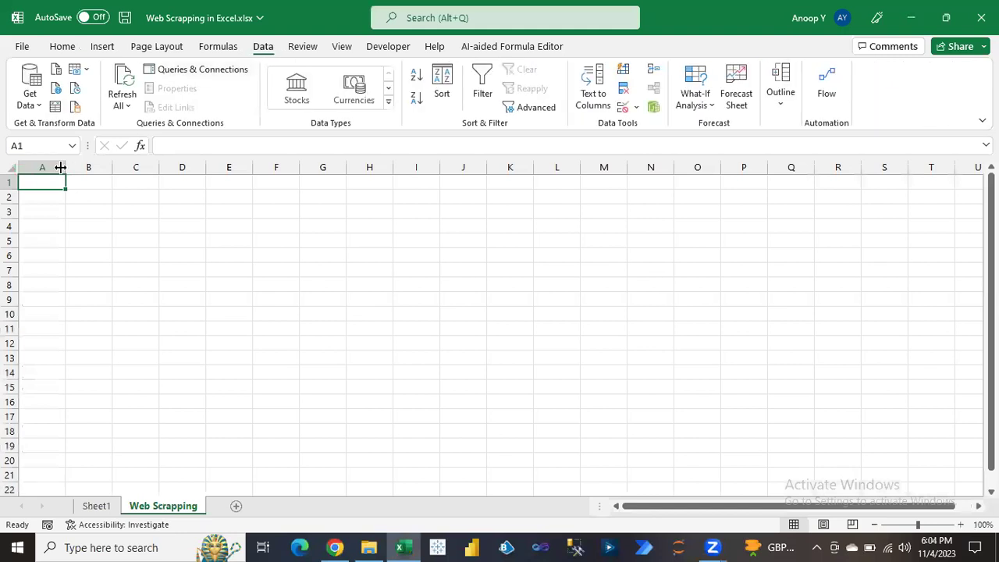
pyautogui.click(57, 92)
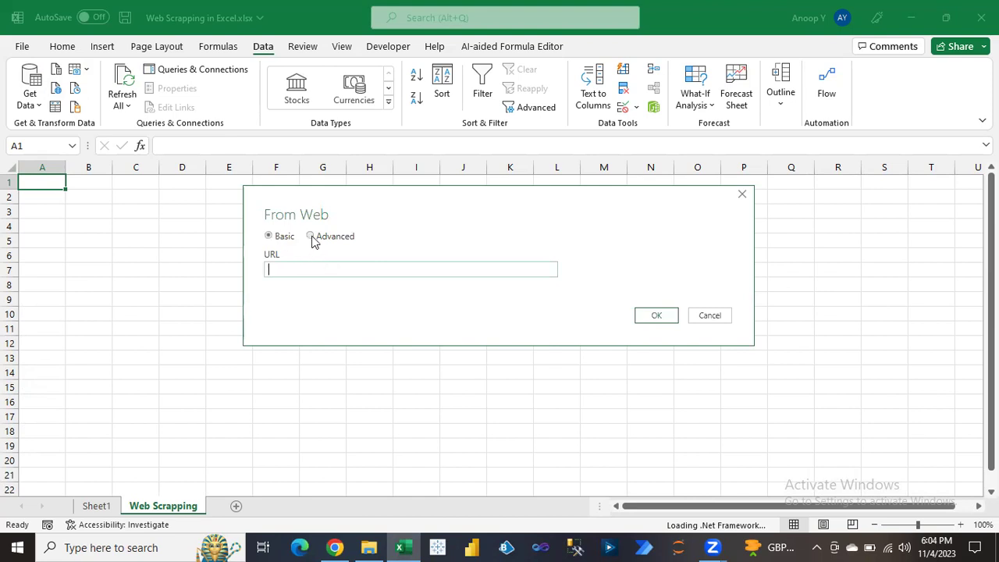
pyautogui.click(312, 240)
pyautogui.click(281, 240)
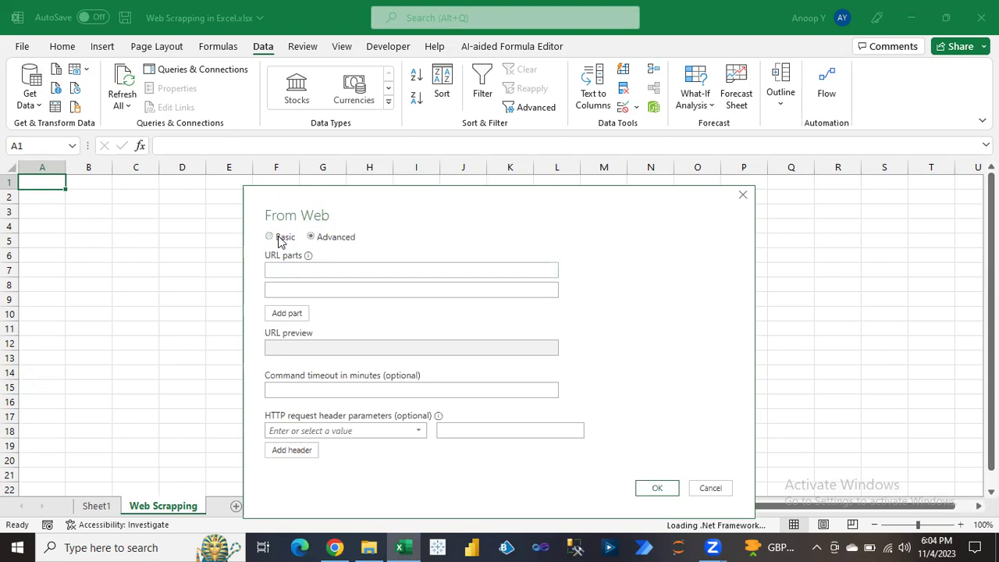
pyautogui.click(303, 271)
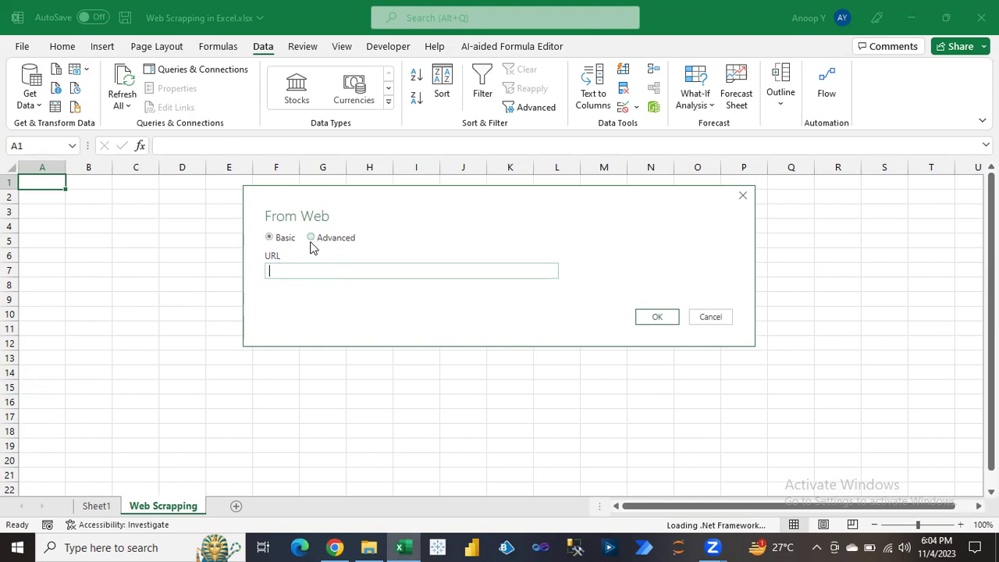
pyautogui.hotkey('ctrl', 'v')
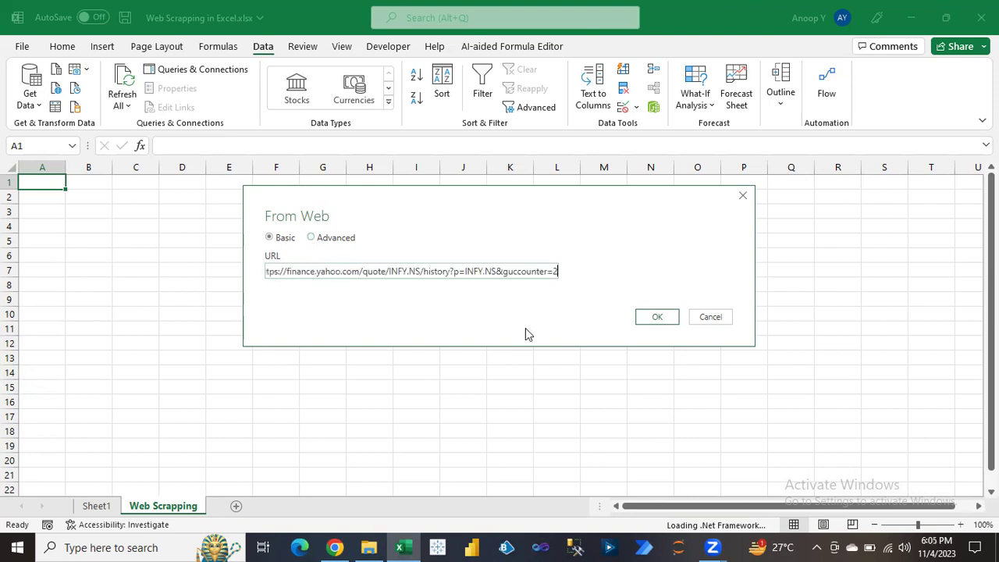
pyautogui.click(664, 319)
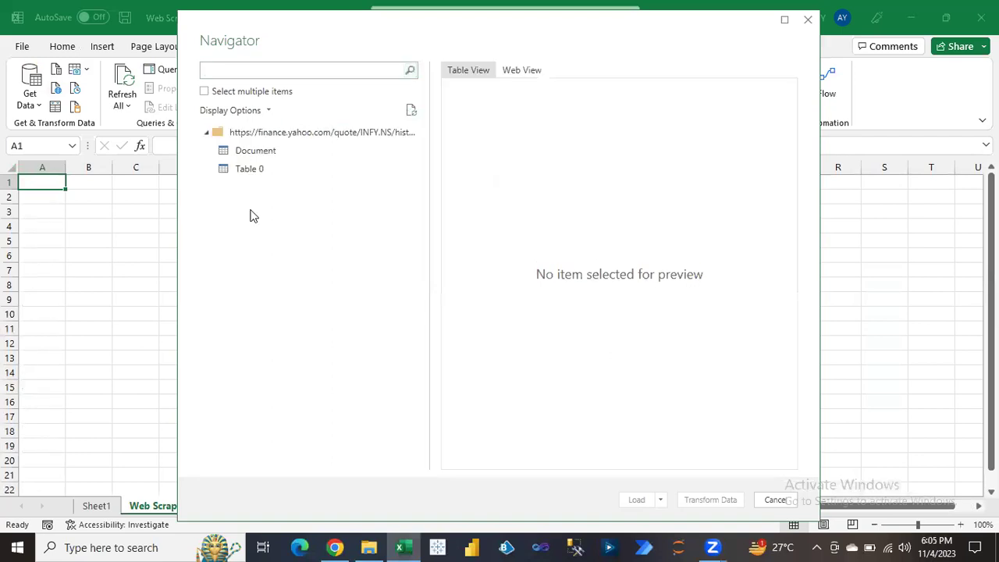
# - Preview the Document item and examine the source page's price table in Web View
pyautogui.click(250, 155)
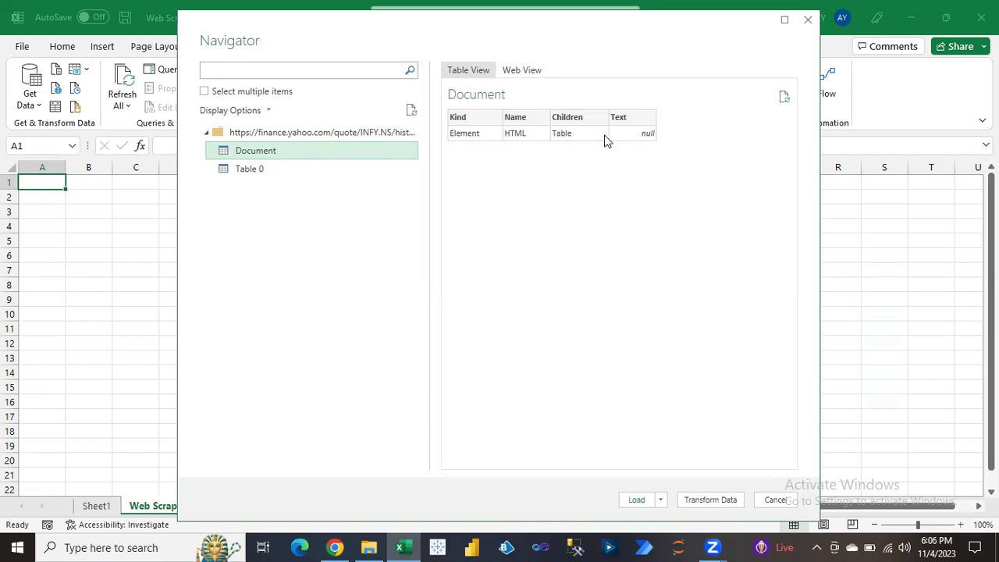
pyautogui.click(522, 75)
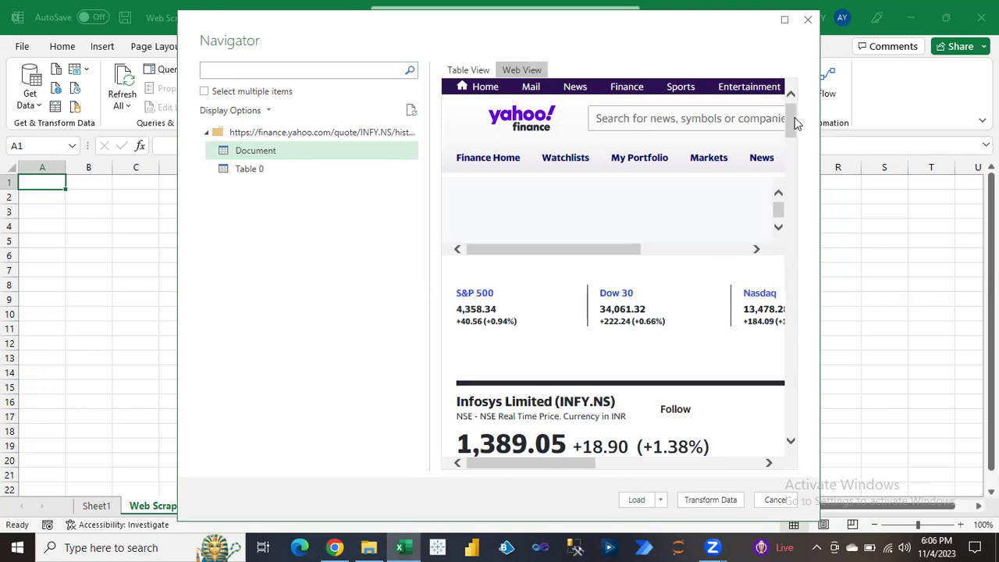
pyautogui.scroll(-3, 788, 179)
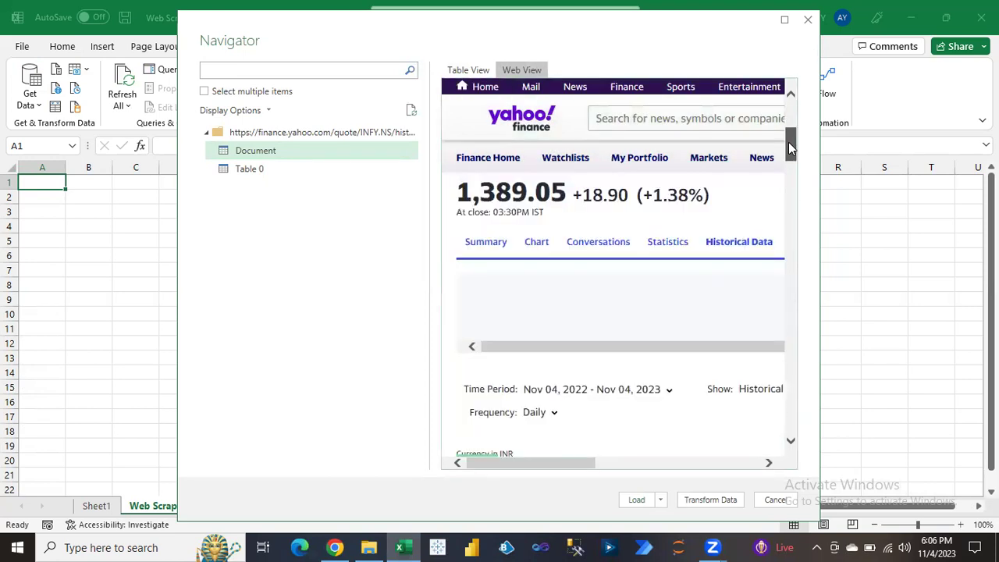
pyautogui.moveTo(791, 147); pyautogui.dragTo(793, 168)
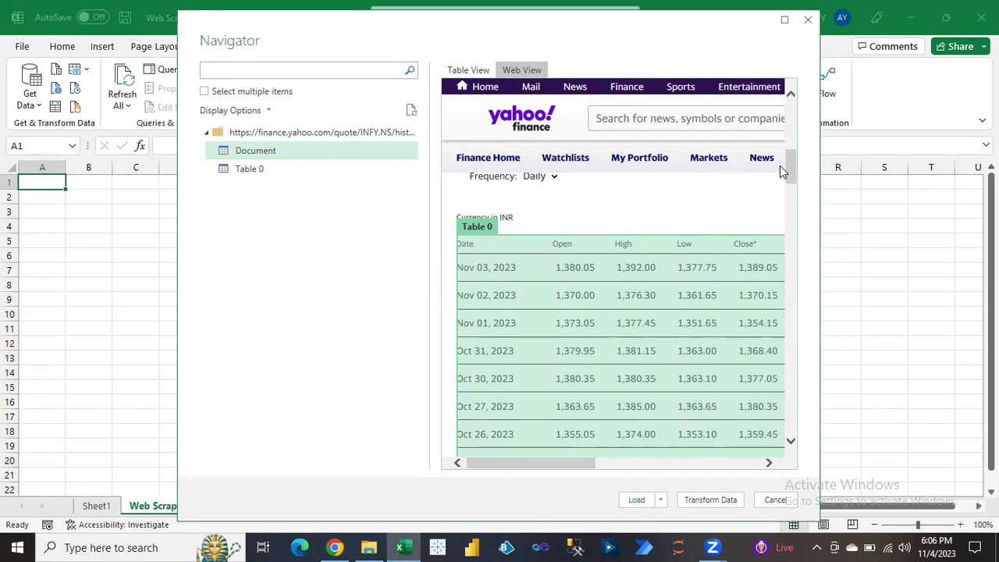
pyautogui.moveTo(788, 167); pyautogui.dragTo(792, 85)
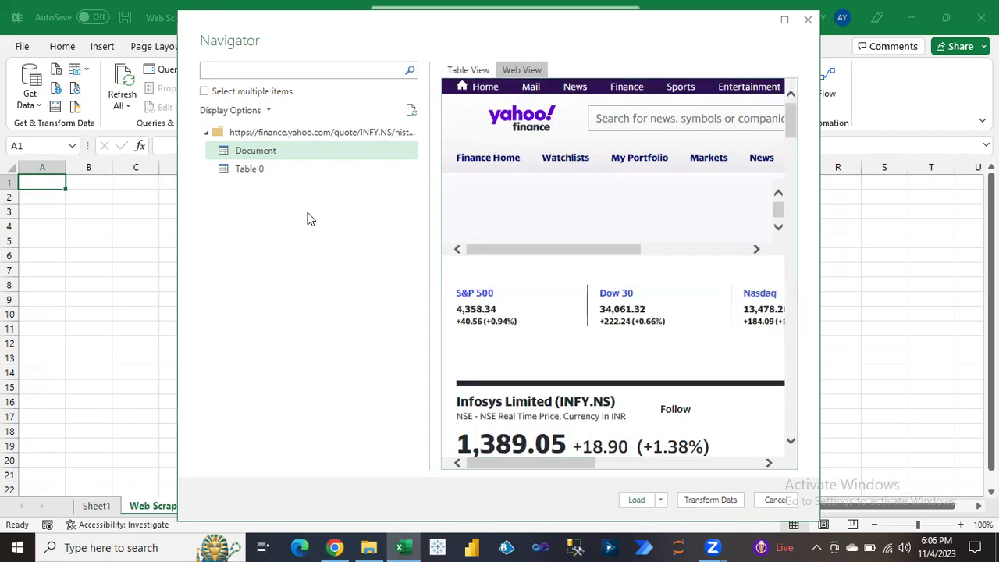
# - Check Table 0 in Table View and load it into the workbook
pyautogui.click(254, 171)
pyautogui.click(473, 70)
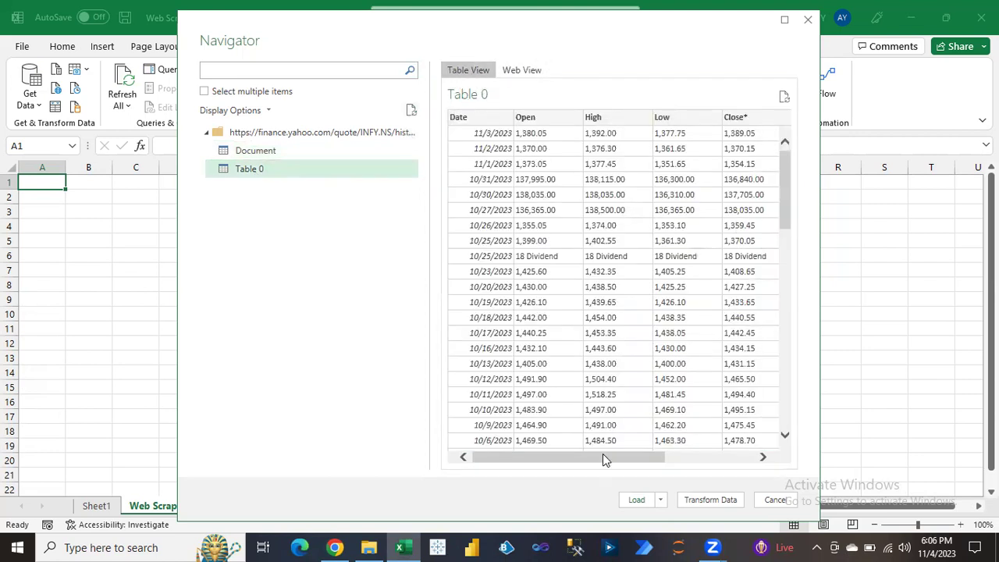
pyautogui.moveTo(579, 463)
pyautogui.mouseDown()
pyautogui.moveTo(697, 460)
pyautogui.moveTo(564, 465)
pyautogui.mouseUp()
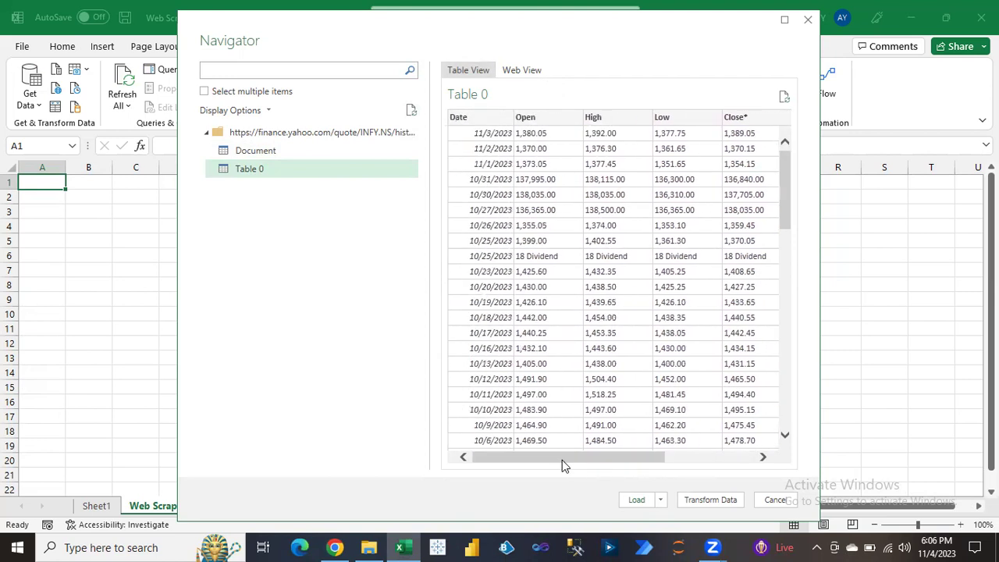
pyautogui.click(636, 501)
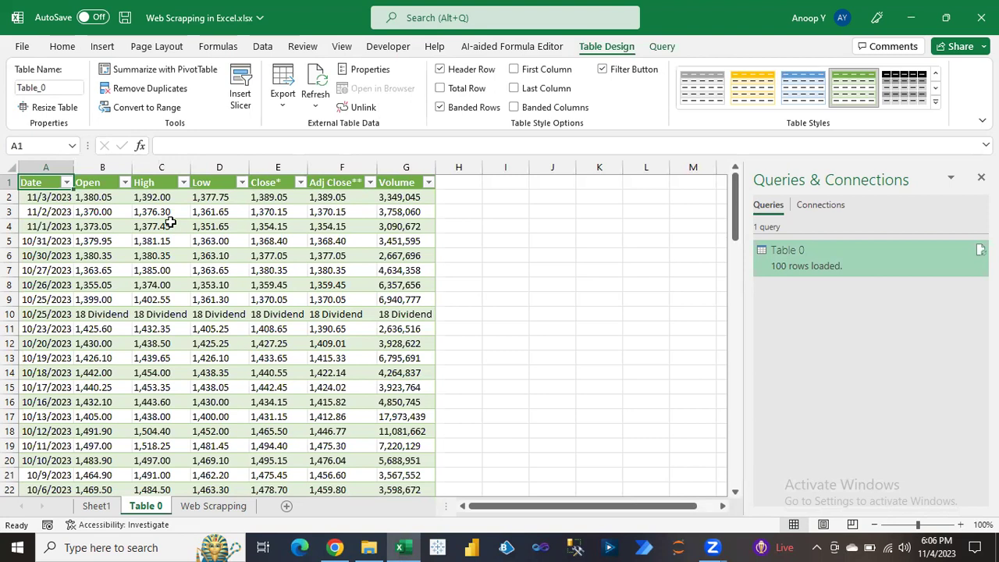
# - Refresh the imported stock price table from its web source
pyautogui.click(167, 224)
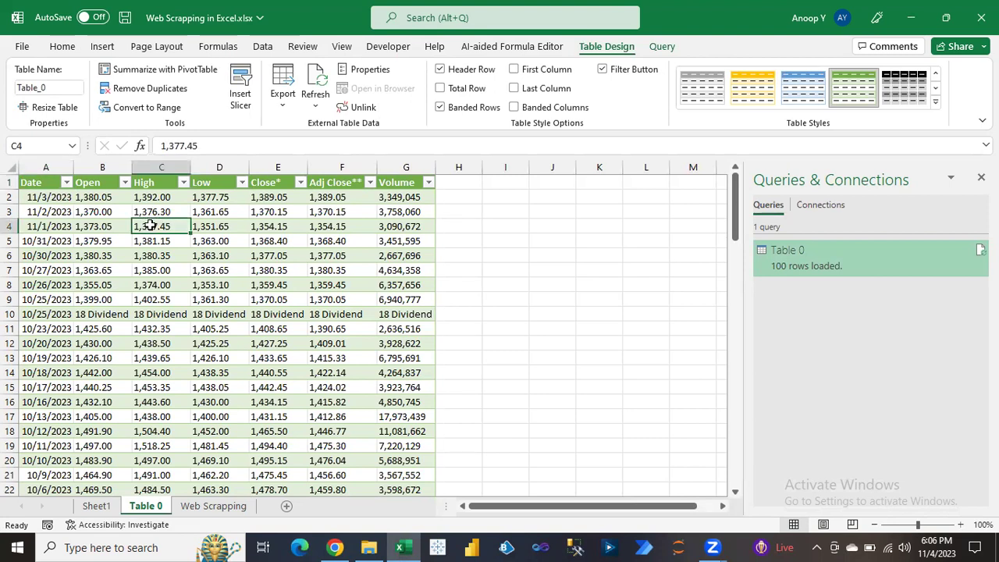
pyautogui.rightClick(151, 226)
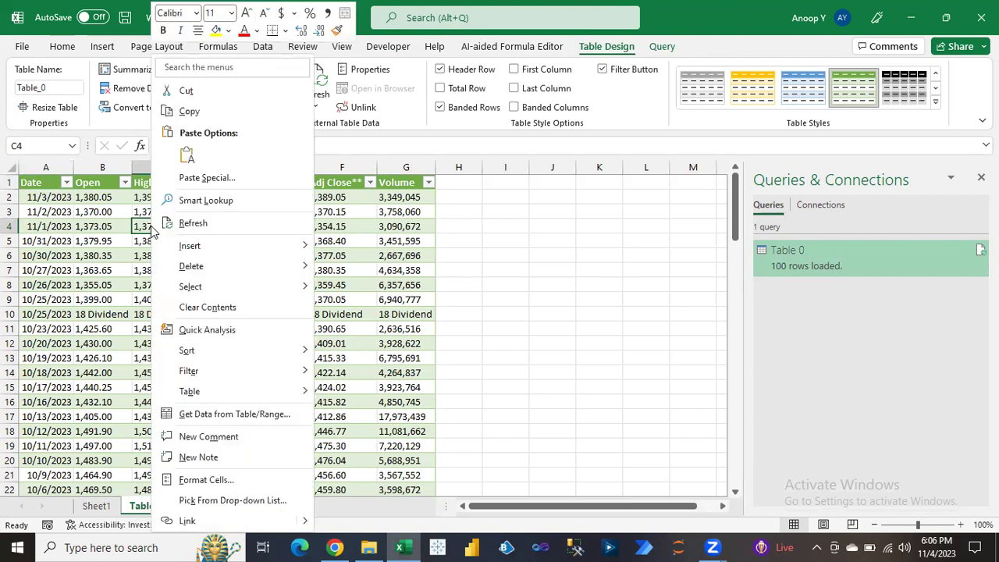
pyautogui.click(207, 227)
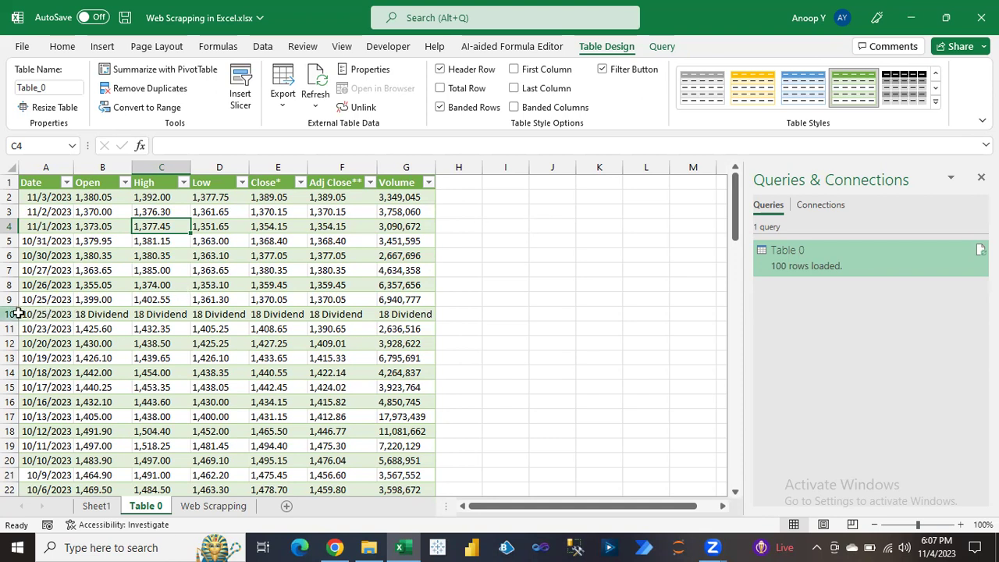
# - Examine the dividend entries across row 10 of the imported table
pyautogui.click(9, 314)
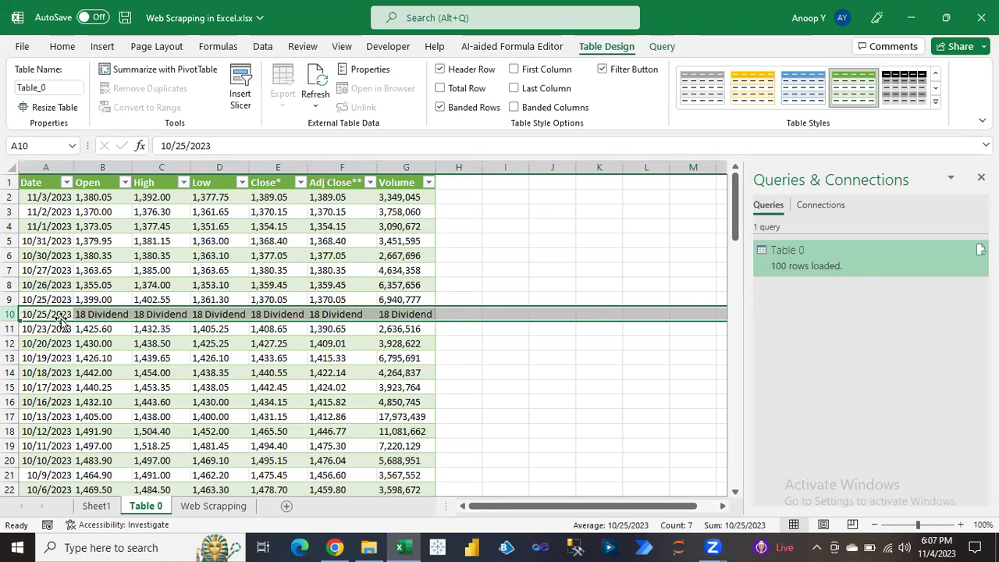
pyautogui.click(87, 313)
pyautogui.click(158, 315)
pyautogui.click(204, 314)
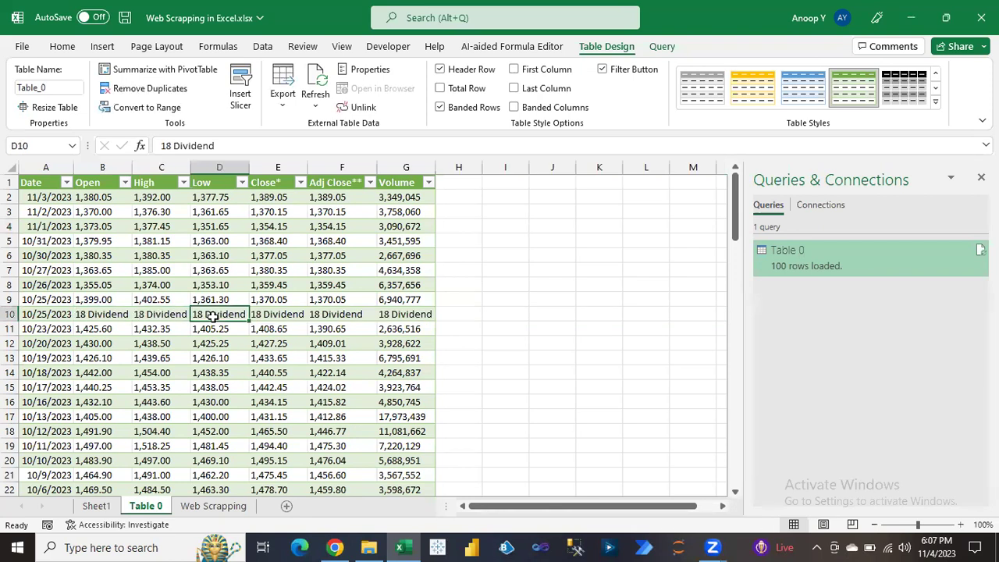
pyautogui.click(285, 314)
pyautogui.click(332, 313)
pyautogui.click(405, 313)
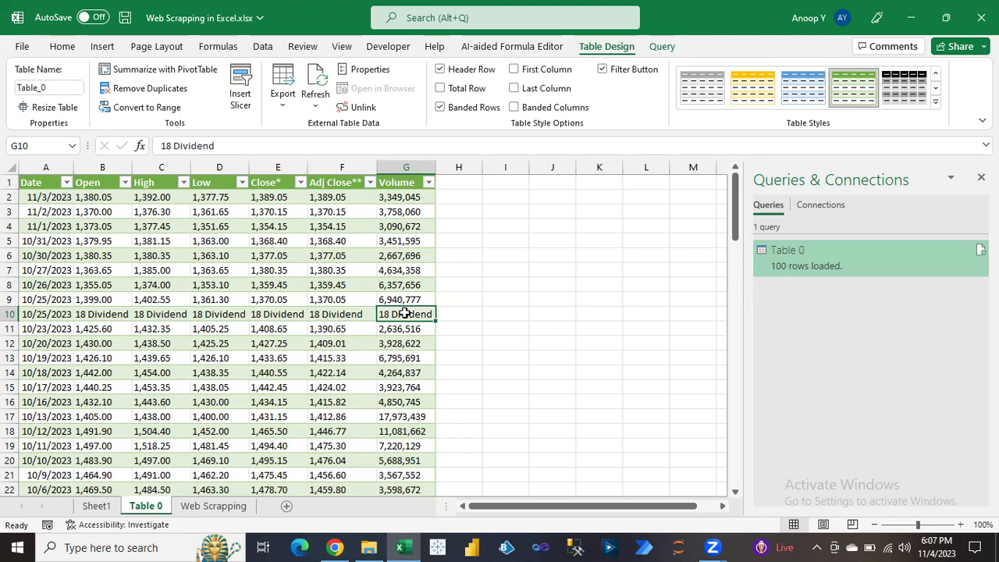
# - Open the imported table's query for editing in Power Query Editor
pyautogui.click(247, 241)
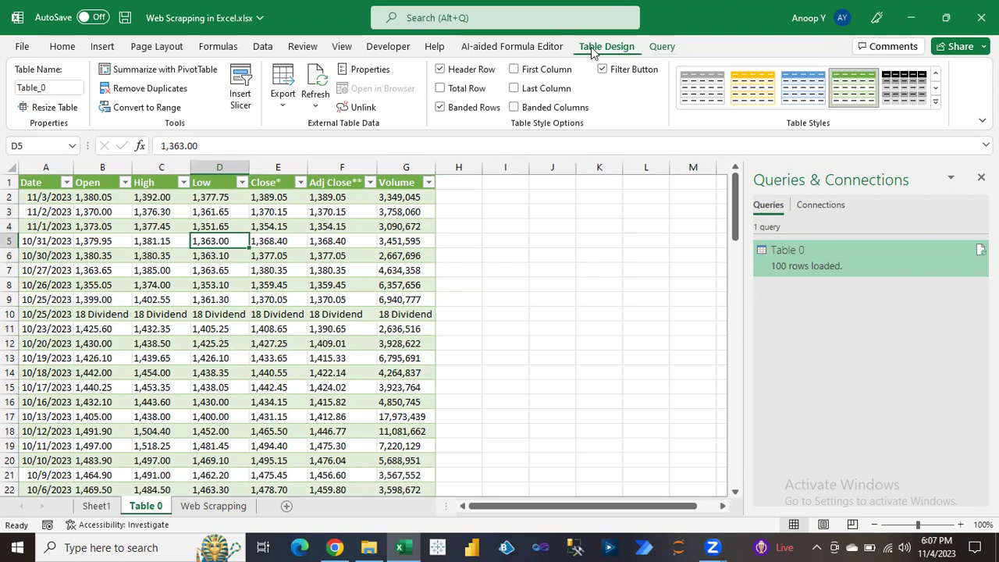
pyautogui.click(660, 49)
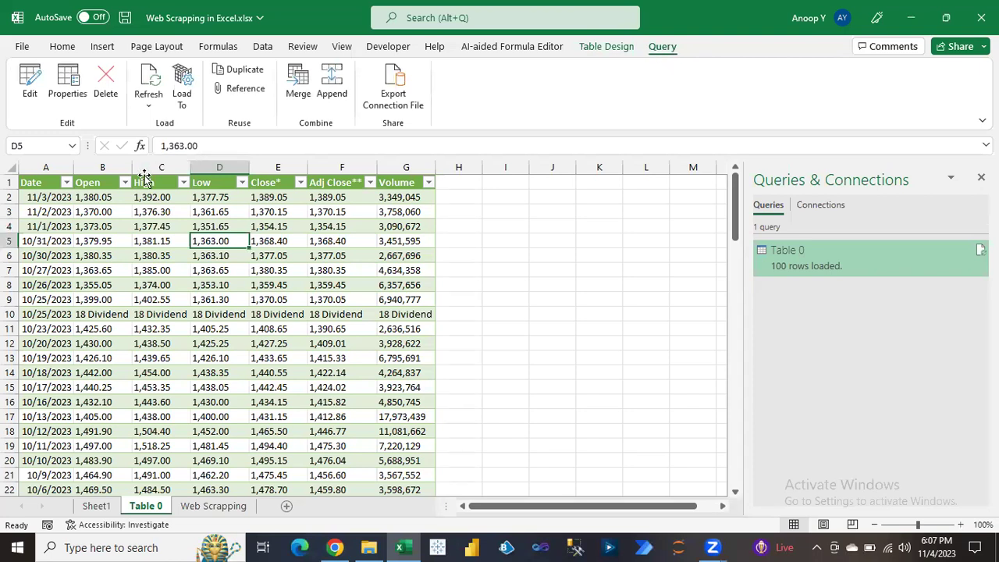
pyautogui.click(29, 81)
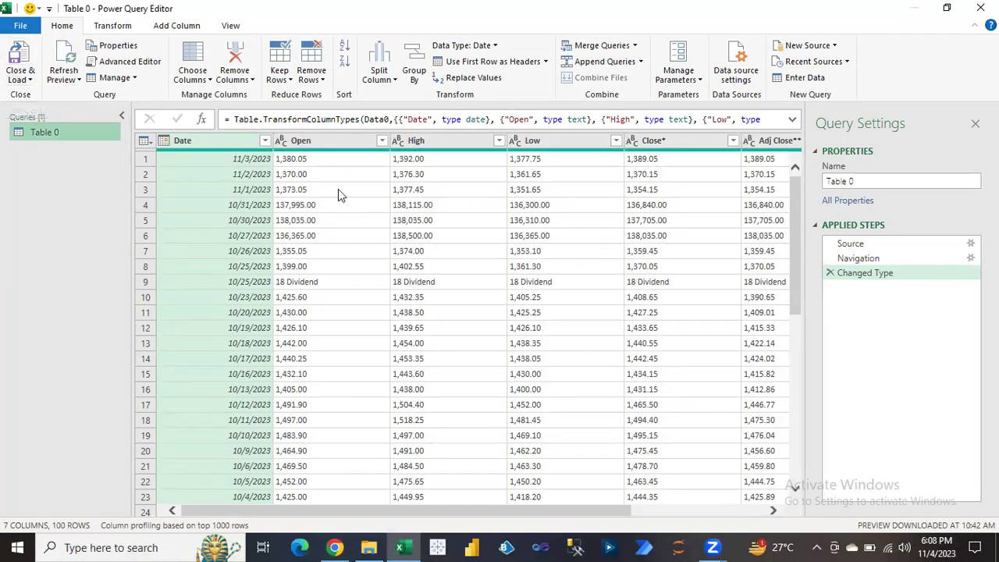
# - Filter the Open column to exclude the "18 Dividend" value
pyautogui.click(320, 286)
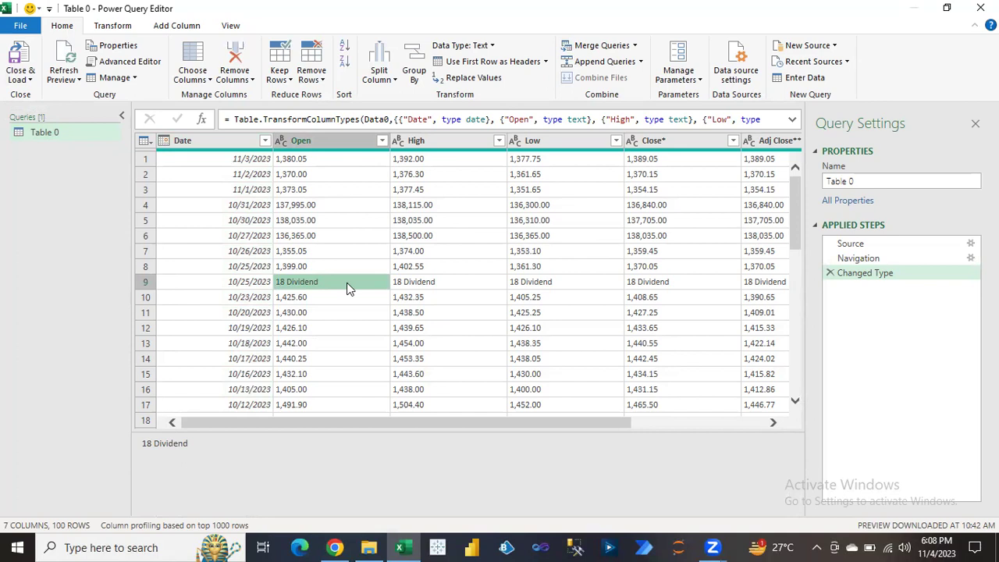
pyautogui.click(382, 142)
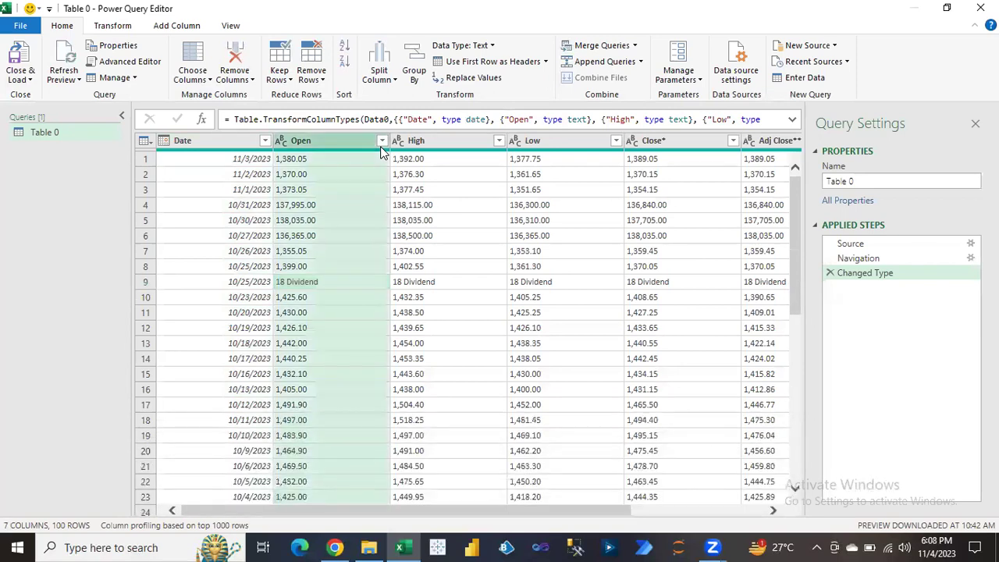
pyautogui.click(381, 141)
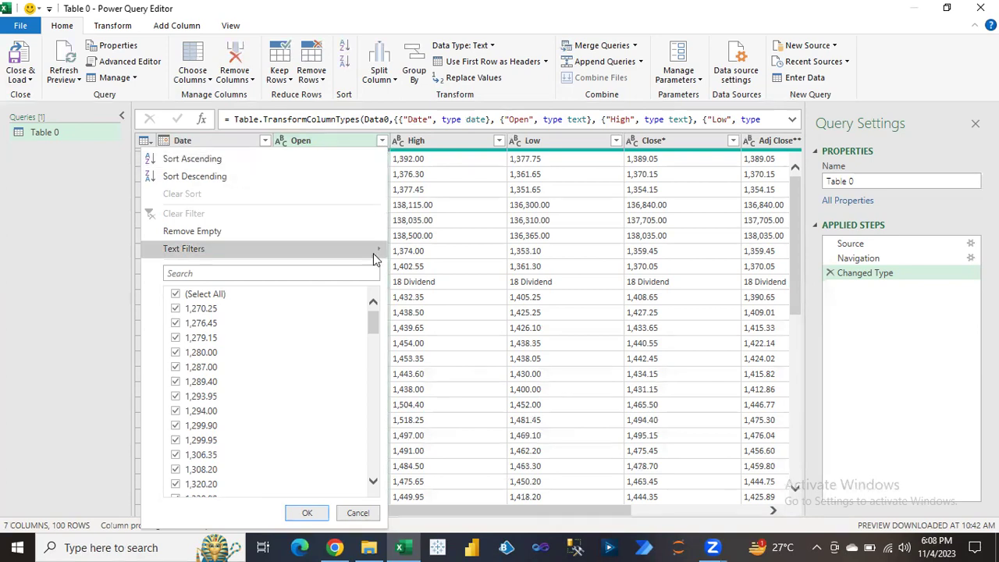
pyautogui.click(425, 268)
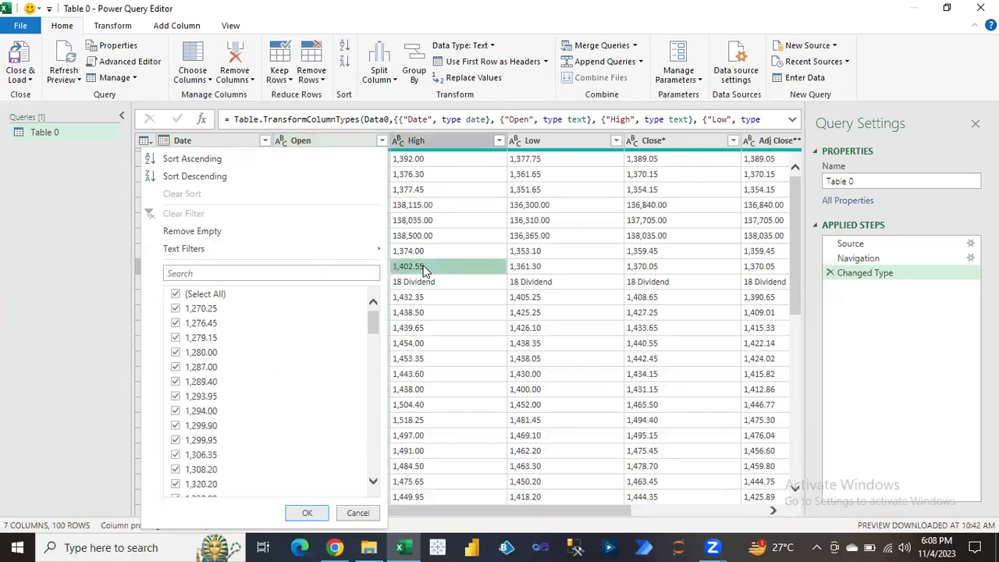
pyautogui.click(427, 283)
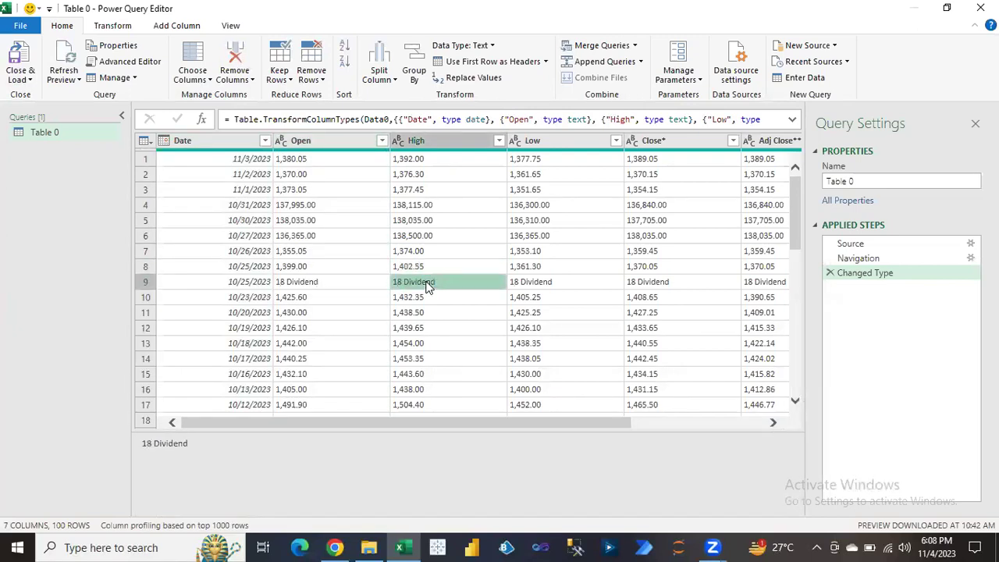
pyautogui.click(347, 283)
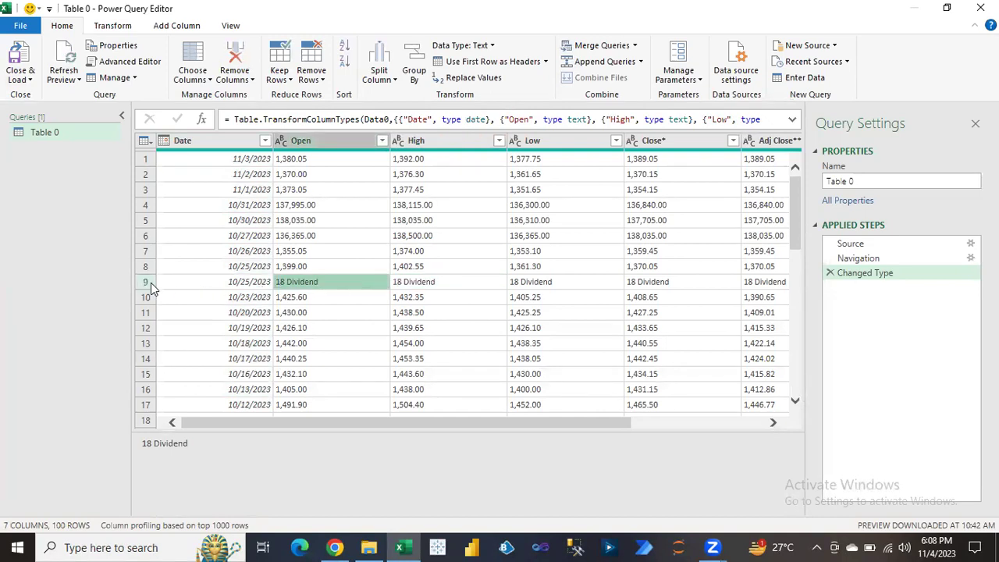
pyautogui.click(382, 140)
pyautogui.moveTo(372, 317); pyautogui.dragTo(368, 468)
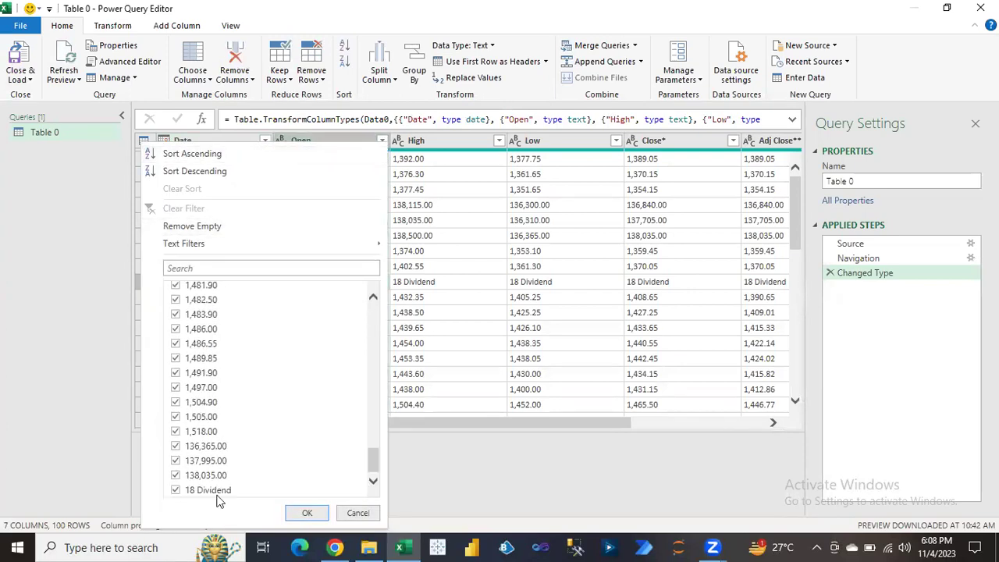
pyautogui.click(176, 490)
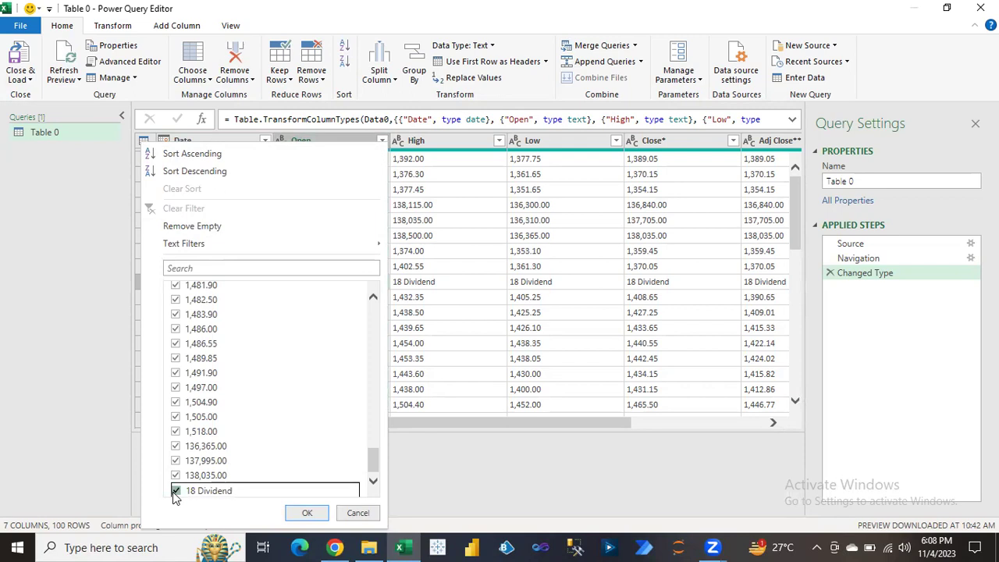
pyautogui.click(306, 513)
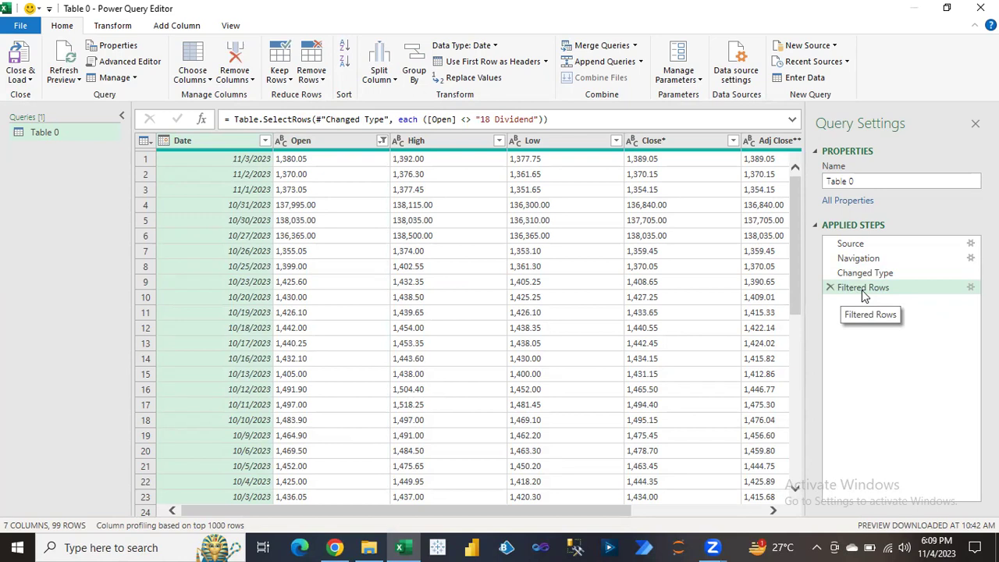
# - Change the data type of the Open and High columns to Whole Number
pyautogui.click(286, 148)
pyautogui.click(286, 147)
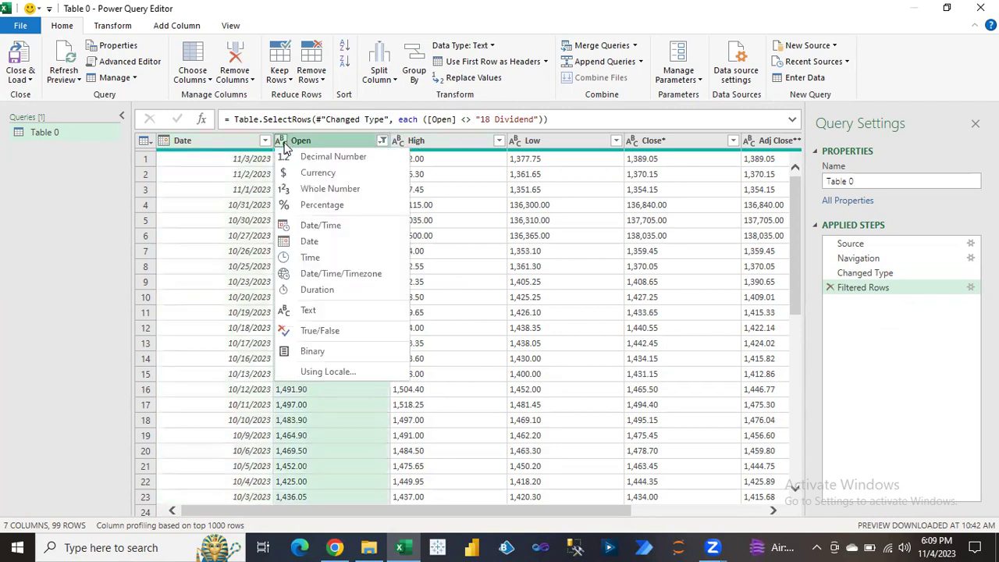
pyautogui.click(318, 189)
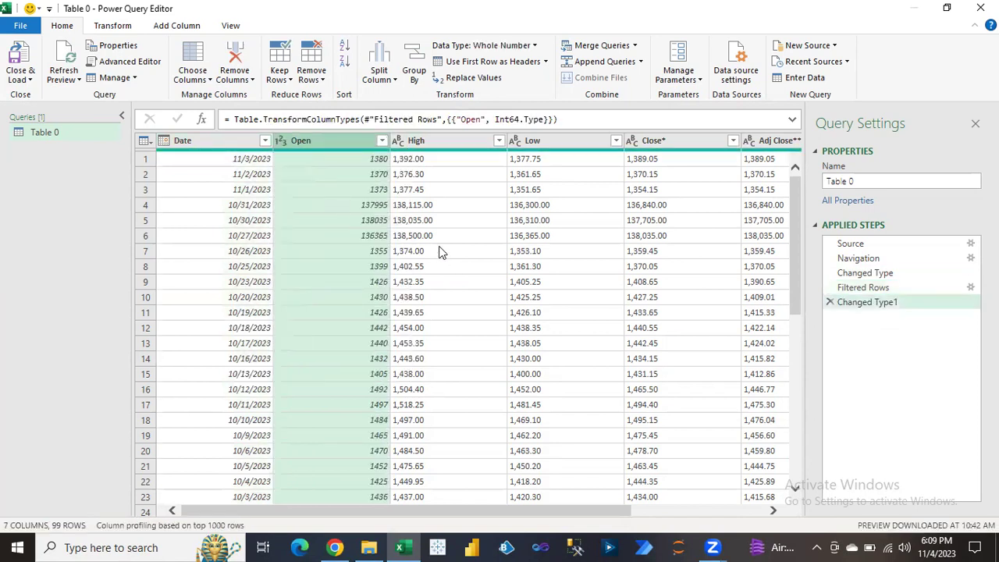
pyautogui.click(397, 142)
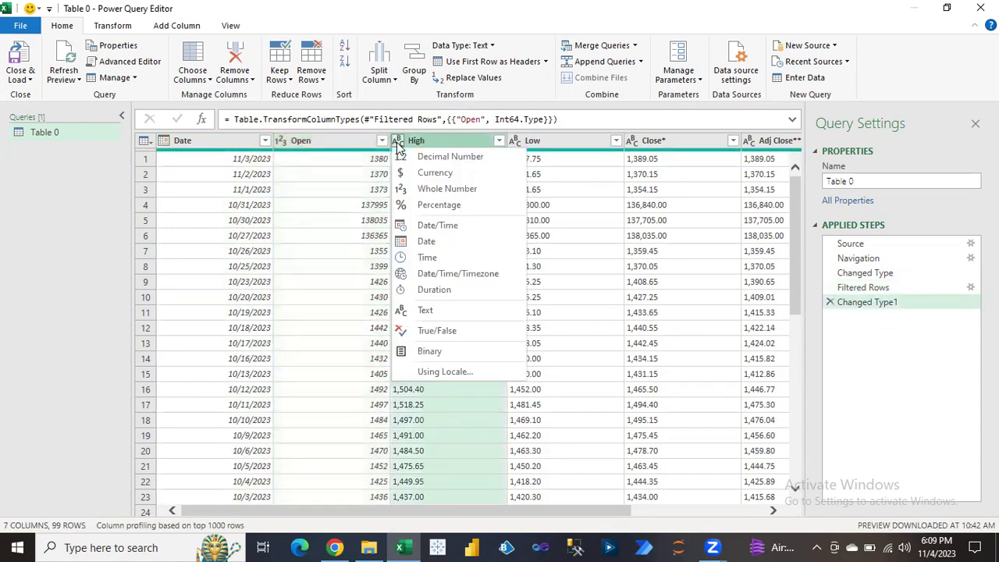
pyautogui.click(439, 189)
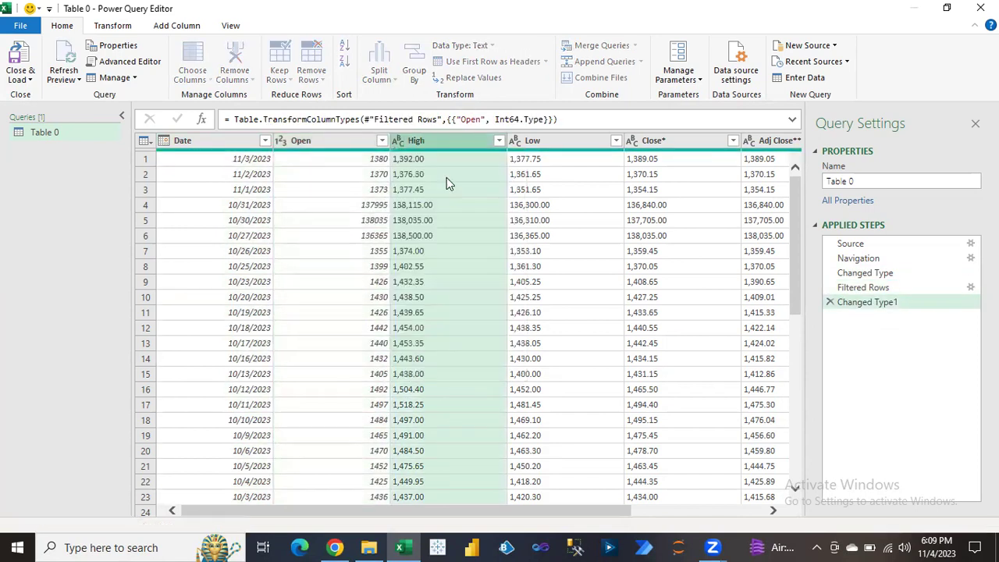
# - Change the High and Open columns to Decimal Number, replacing the existing type conversion for each
pyautogui.click(399, 142)
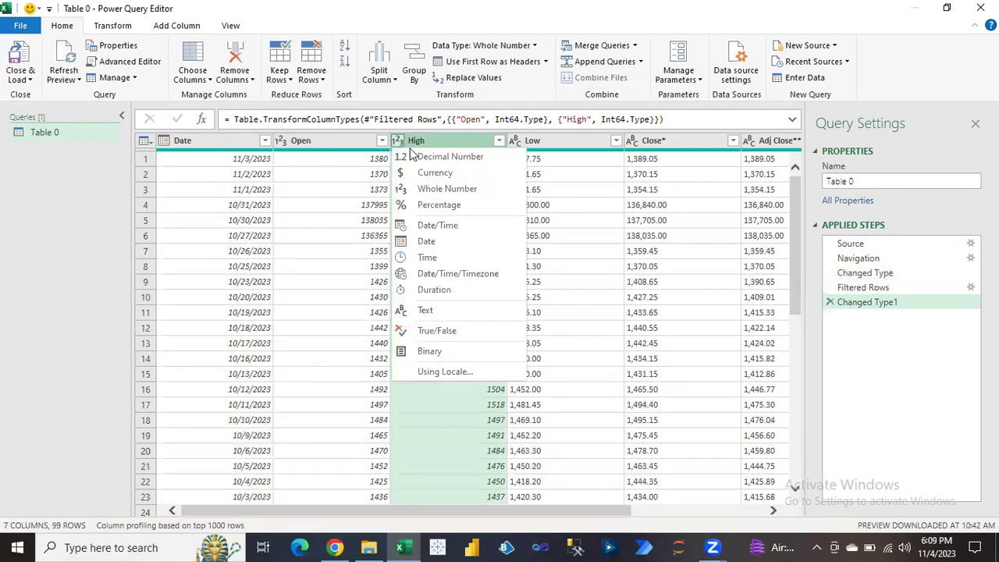
pyautogui.click(429, 158)
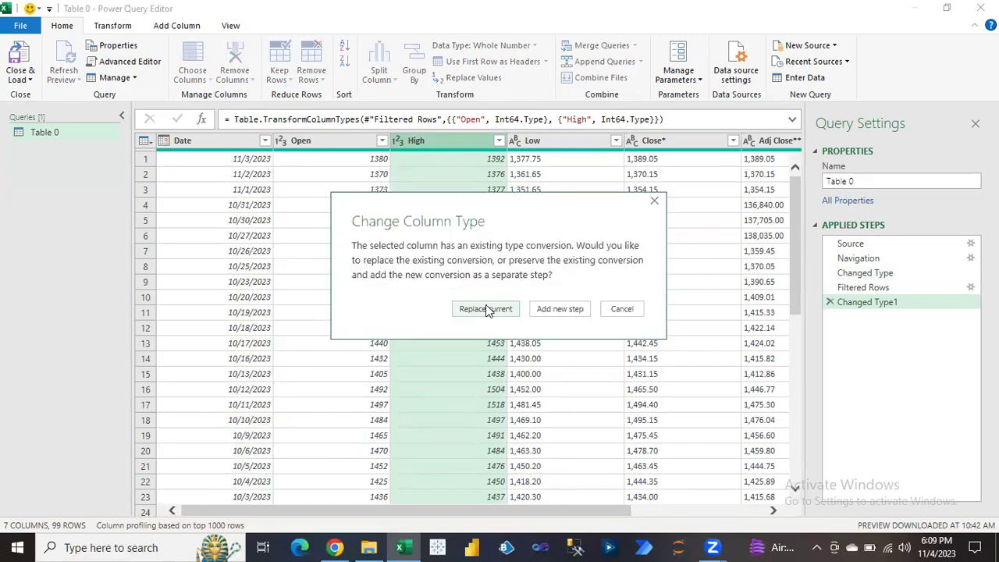
pyautogui.click(485, 309)
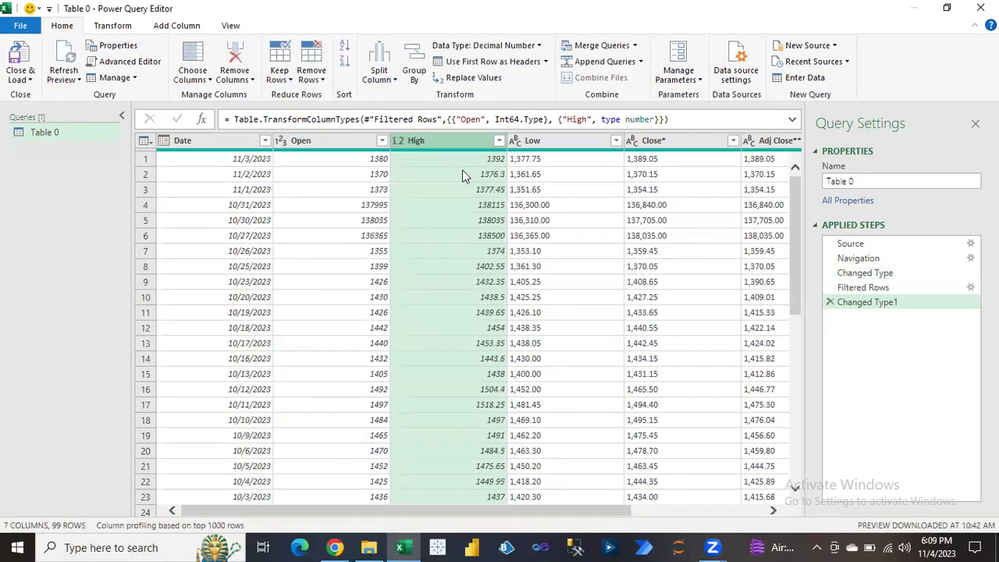
pyautogui.click(281, 142)
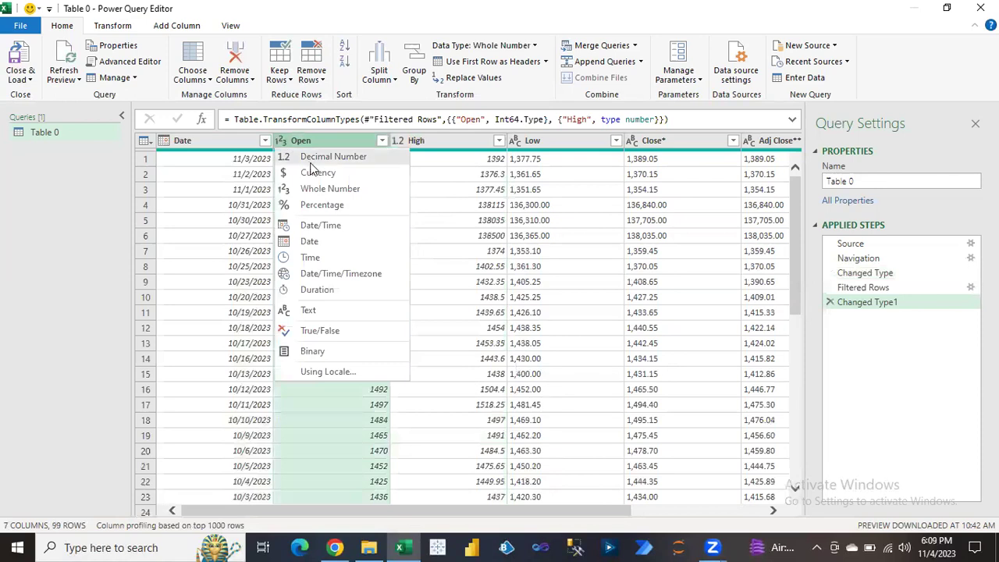
pyautogui.click(311, 159)
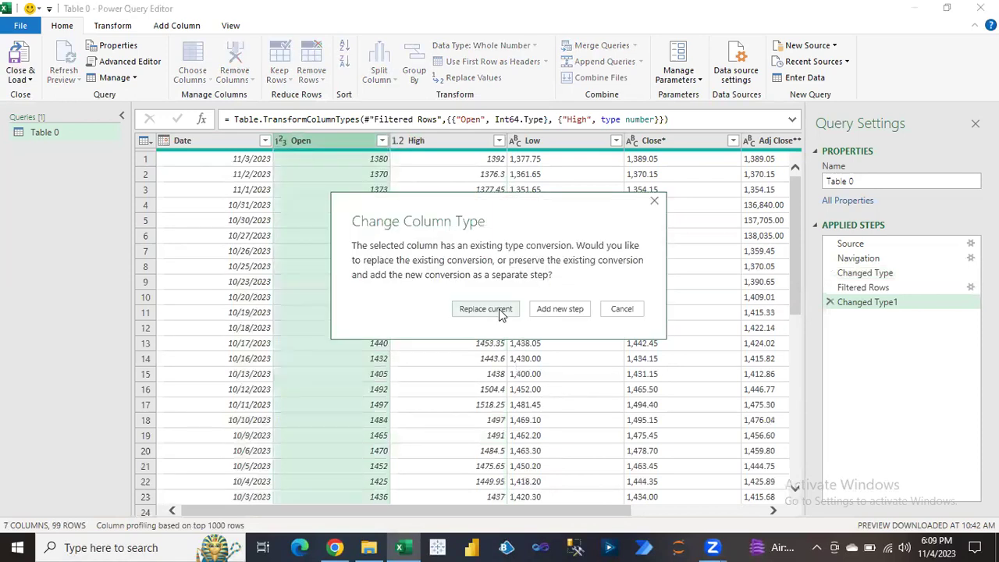
pyautogui.click(485, 309)
# - Change the data type of the Low, Close* and Adj Close** columns to Decimal Number
pyautogui.click(538, 220)
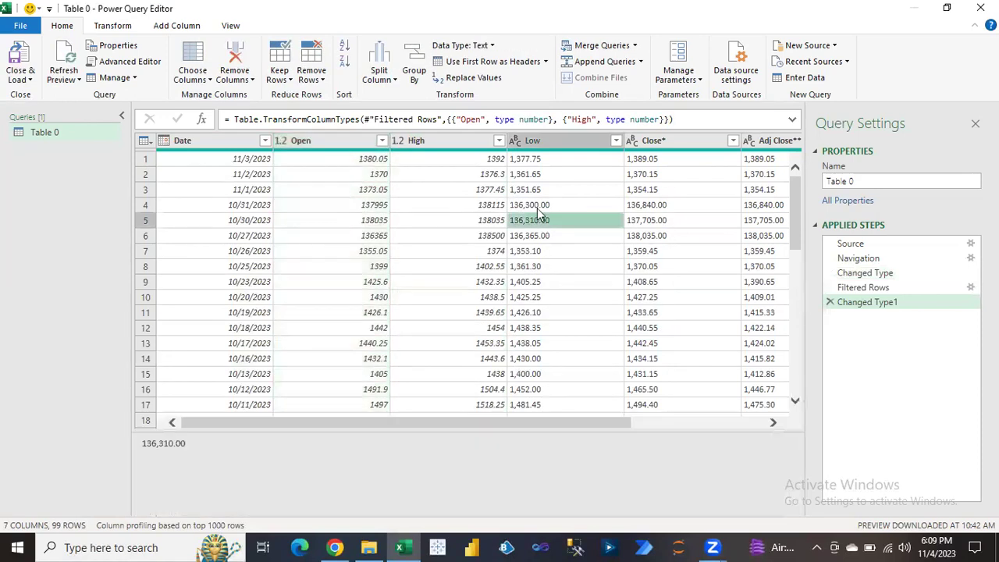
pyautogui.click(516, 140)
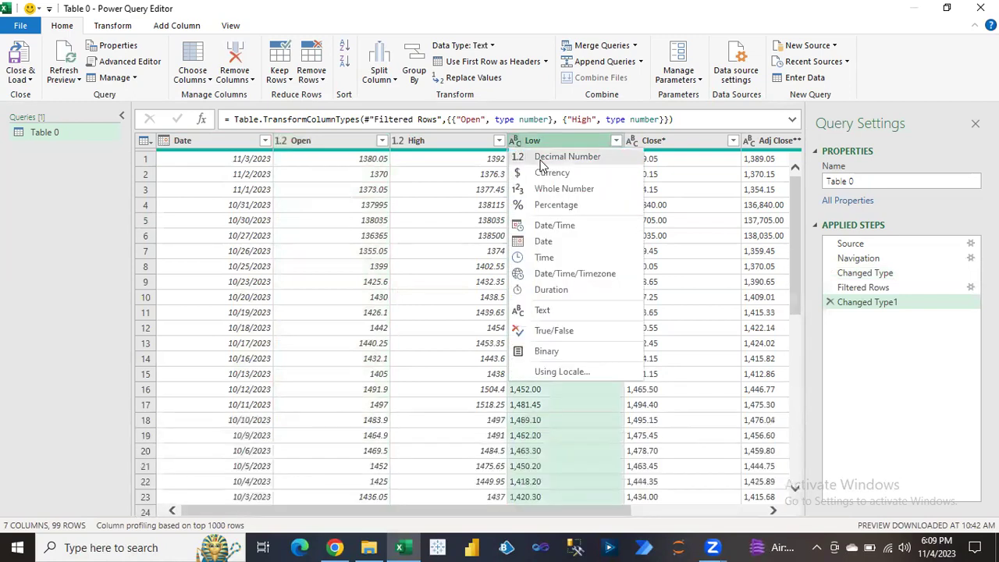
pyautogui.click(540, 159)
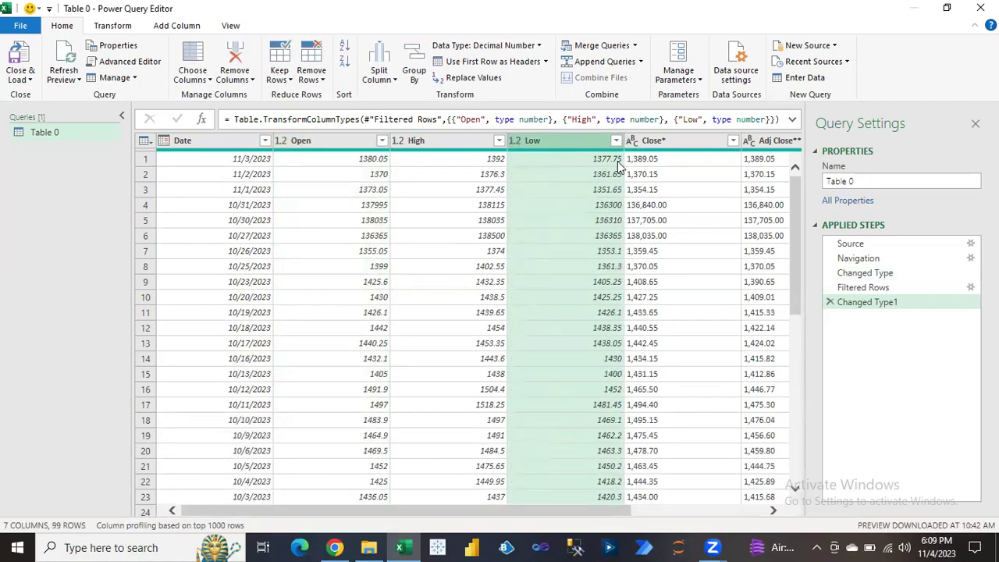
pyautogui.click(632, 141)
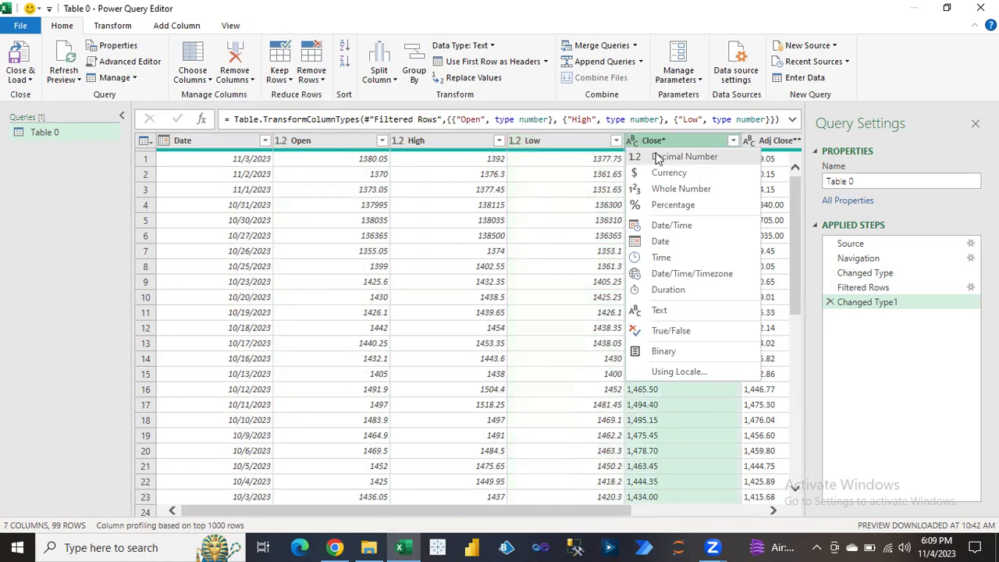
pyautogui.click(657, 158)
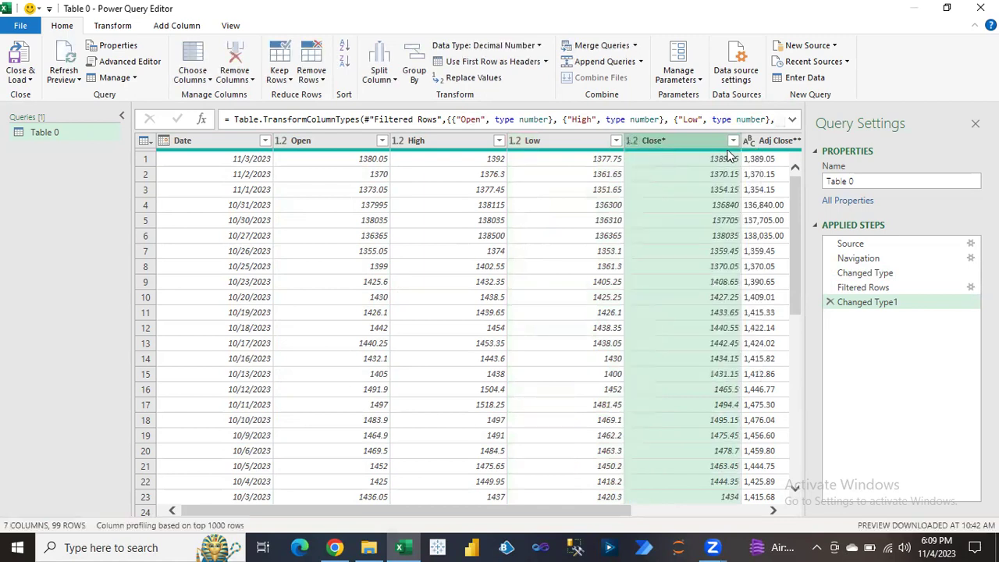
pyautogui.click(745, 143)
pyautogui.click(678, 141)
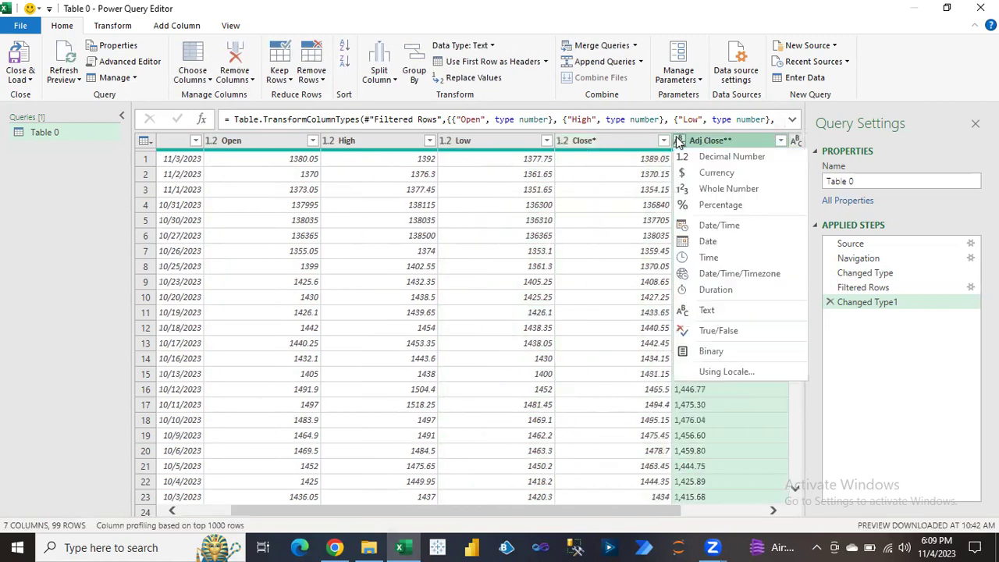
pyautogui.click(712, 159)
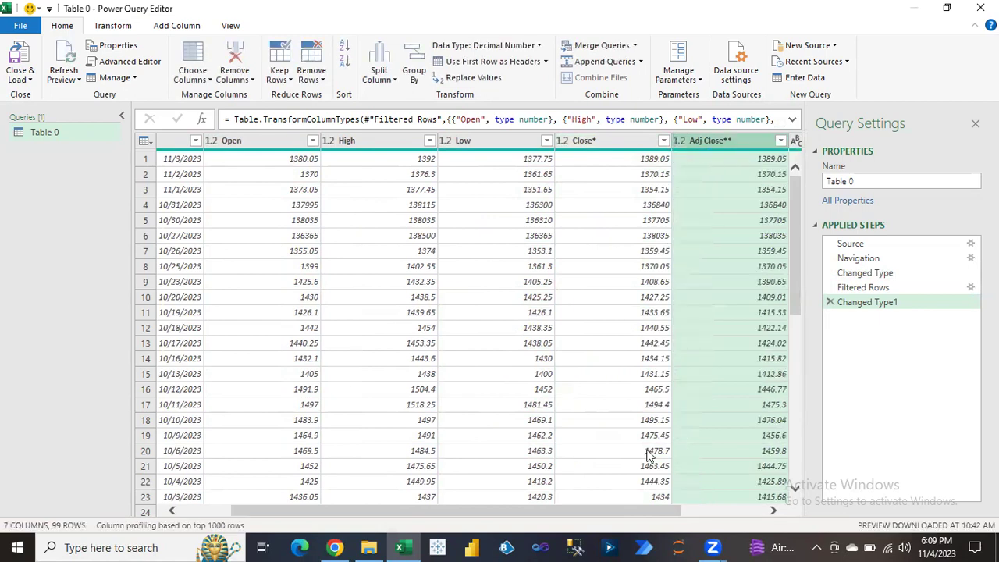
# - Change the data type of the Volume column to Whole Number
pyautogui.hscroll(1, 734, 503)
pyautogui.click(736, 499)
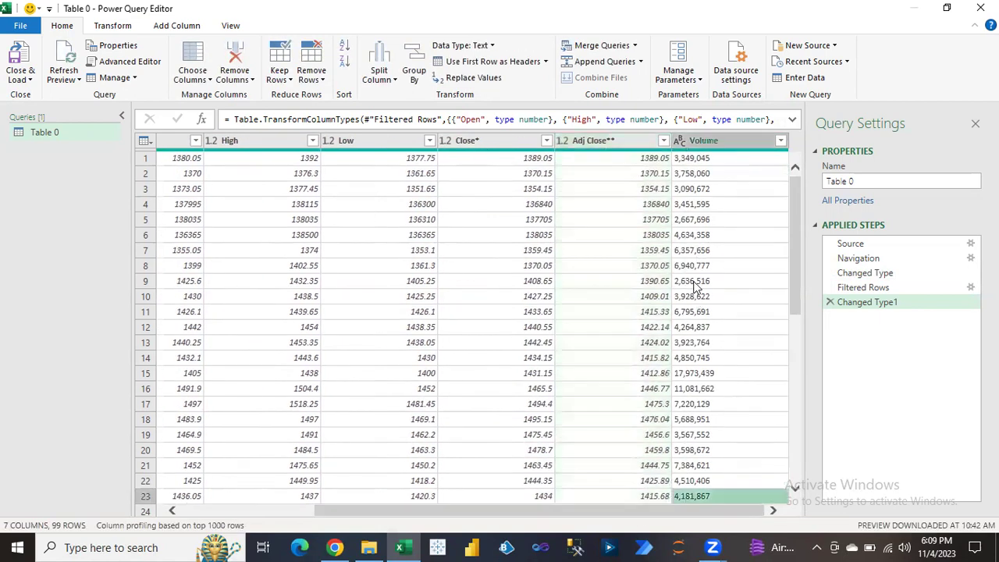
pyautogui.click(680, 141)
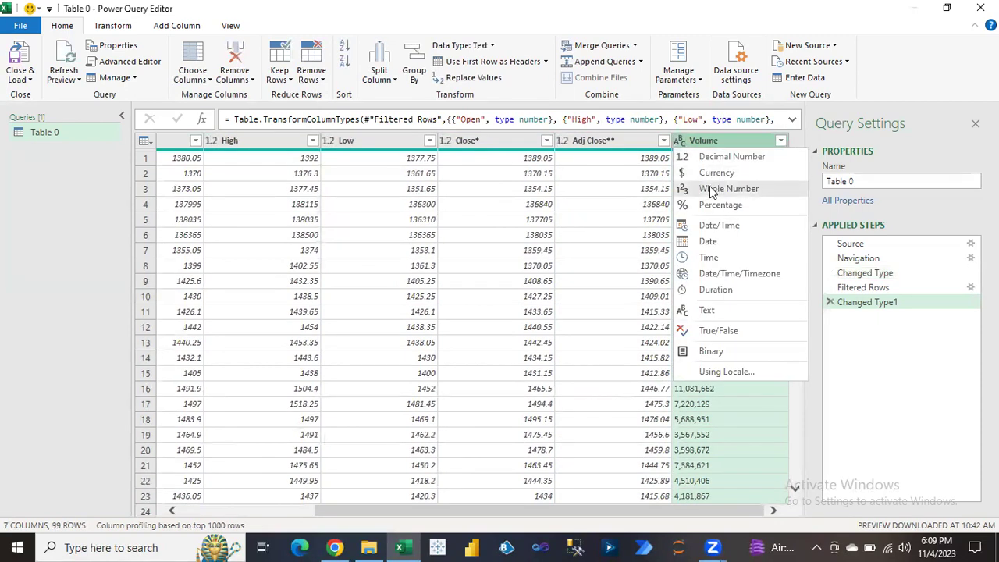
pyautogui.click(711, 190)
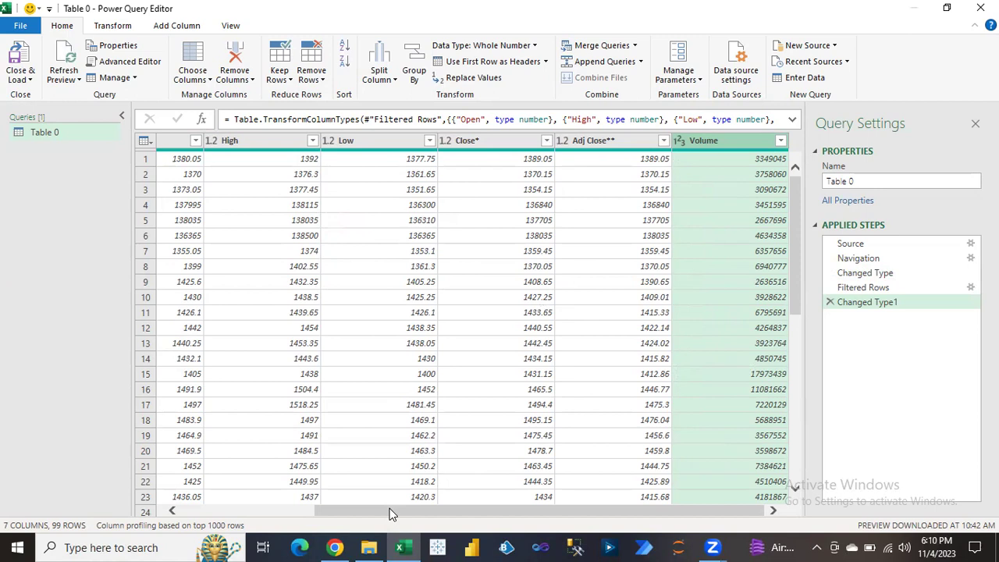
# - Check the converted columns back to Date, and close and load the query into the workbook
pyautogui.click(22, 76)
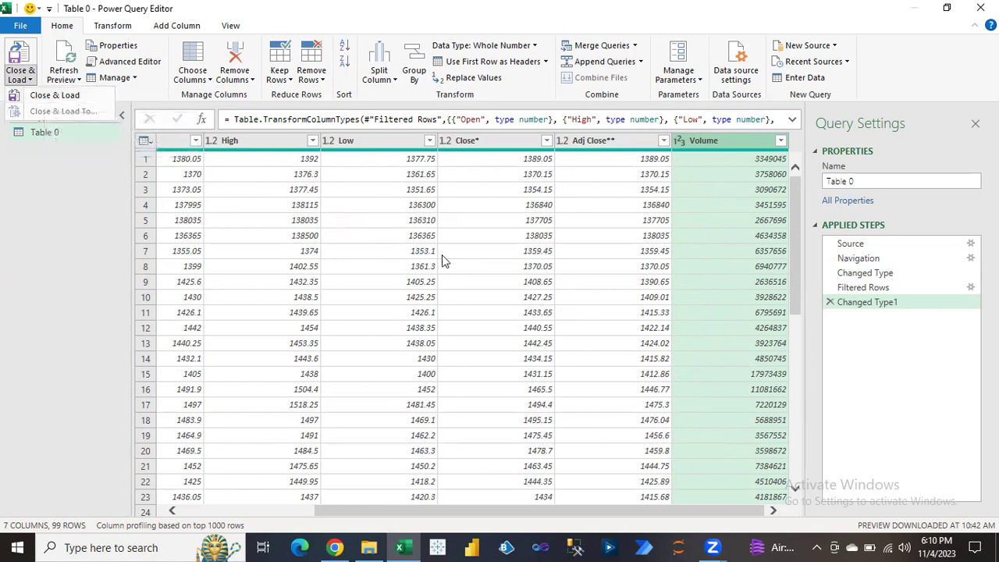
pyautogui.click(547, 510)
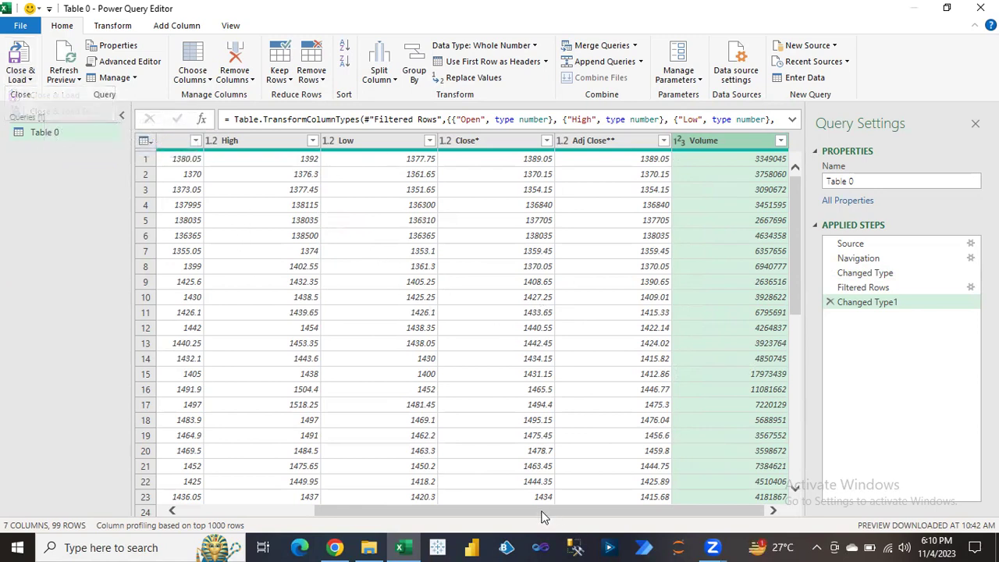
pyautogui.moveTo(331, 513); pyautogui.dragTo(191, 510)
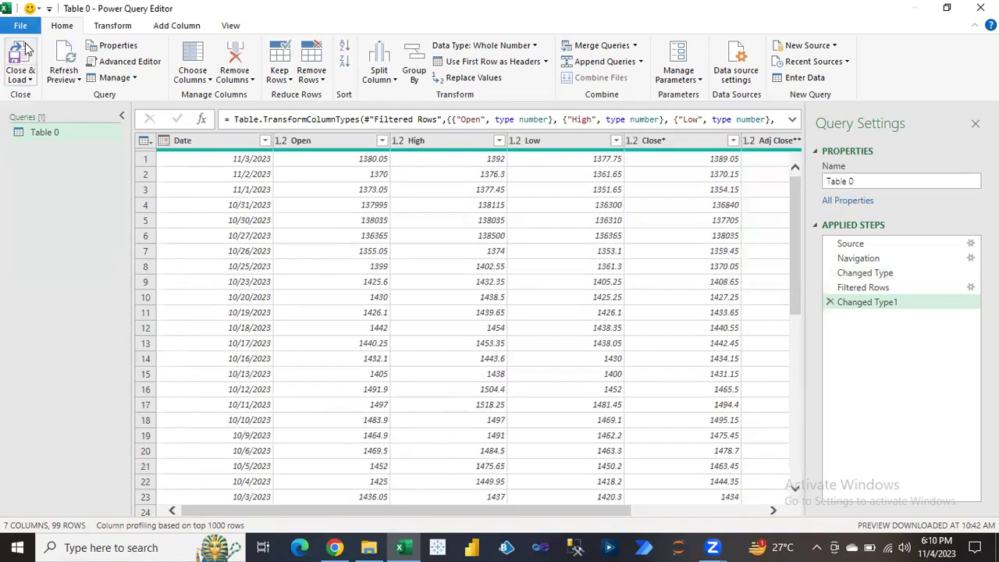
pyautogui.click(30, 79)
pyautogui.click(45, 93)
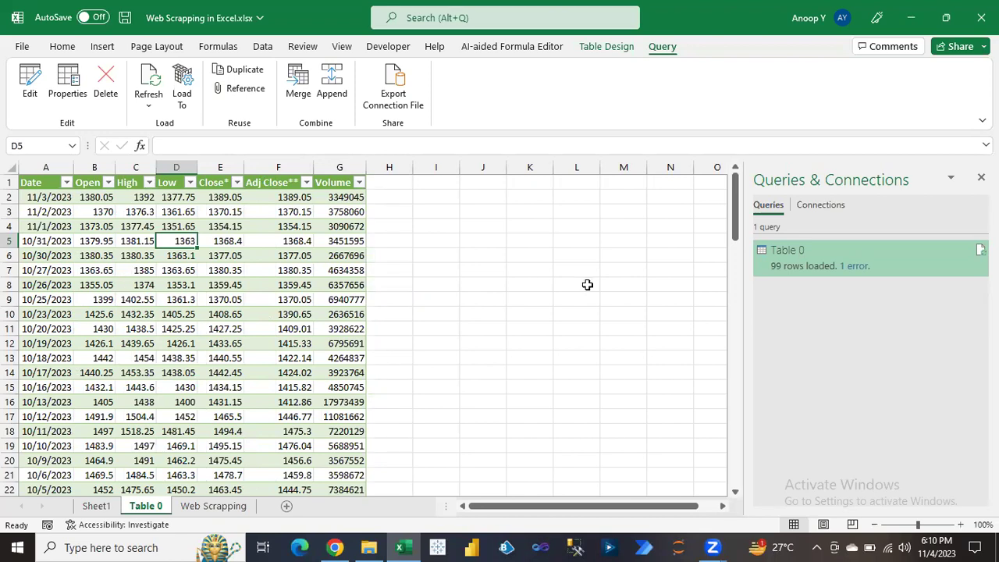
# - Preview the Table 0 query's details and inspect the first price rows of the loaded table
pyautogui.moveTo(791, 263)
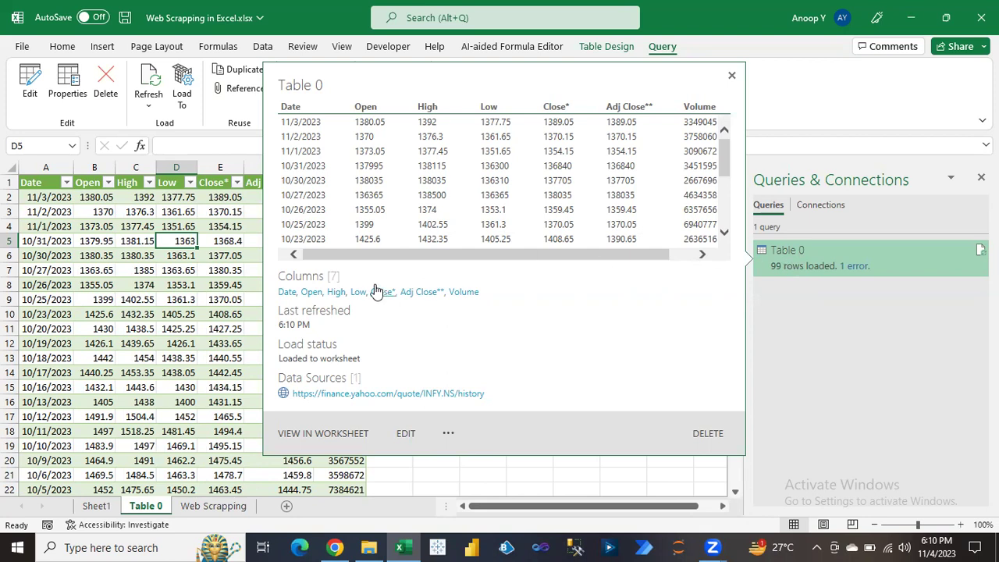
pyautogui.click(19, 287)
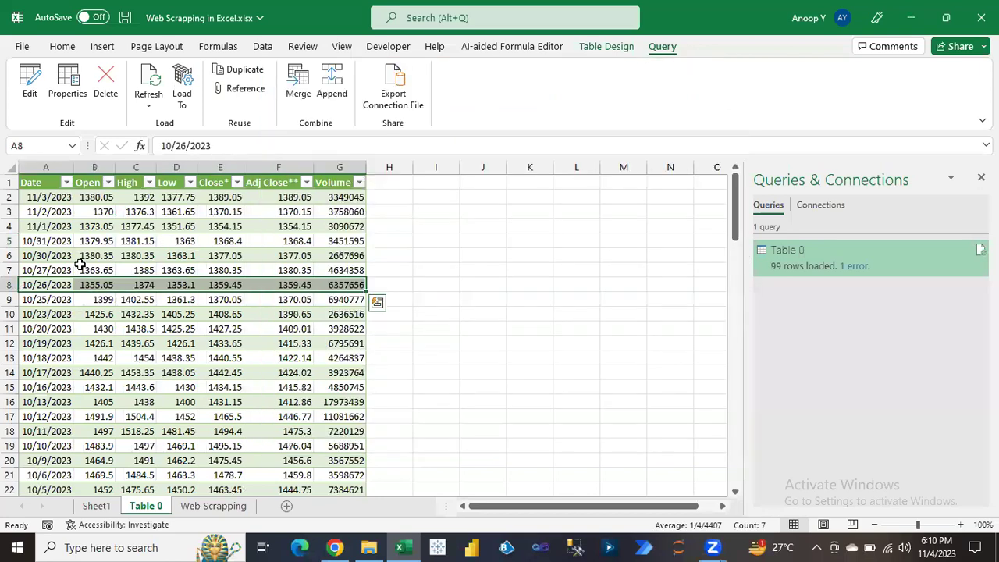
pyautogui.moveTo(80, 266); pyautogui.dragTo(80, 223)
pyautogui.click(48, 193)
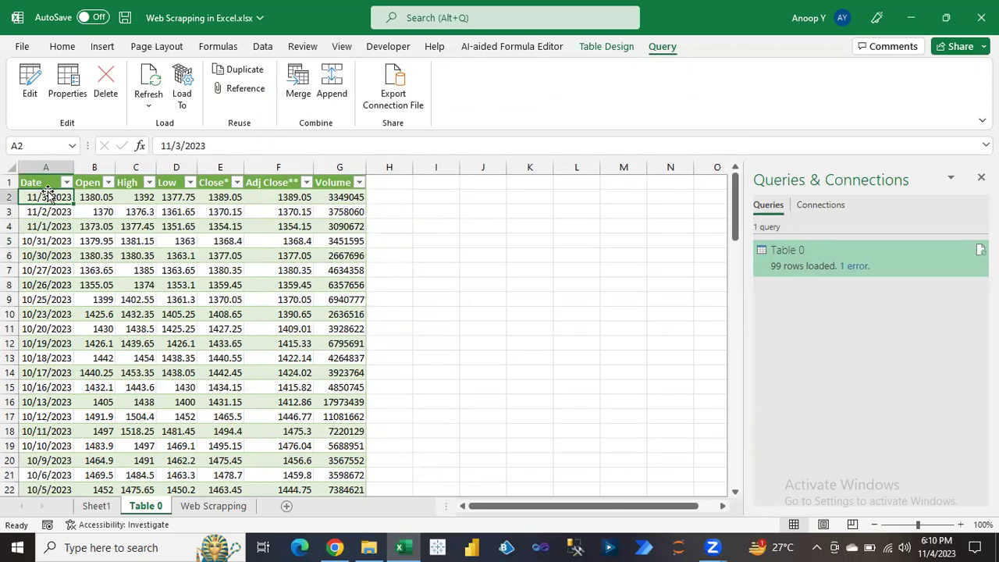
# - Create a PivotTable from the whole stock price table, range A1:G100, placed on the existing Table 0 sheet at cell I3
pyautogui.click(39, 183)
pyautogui.hotkey('ctrl', 'shift', 'Right')
pyautogui.hotkey('ctrl', 'shift', 'Down')
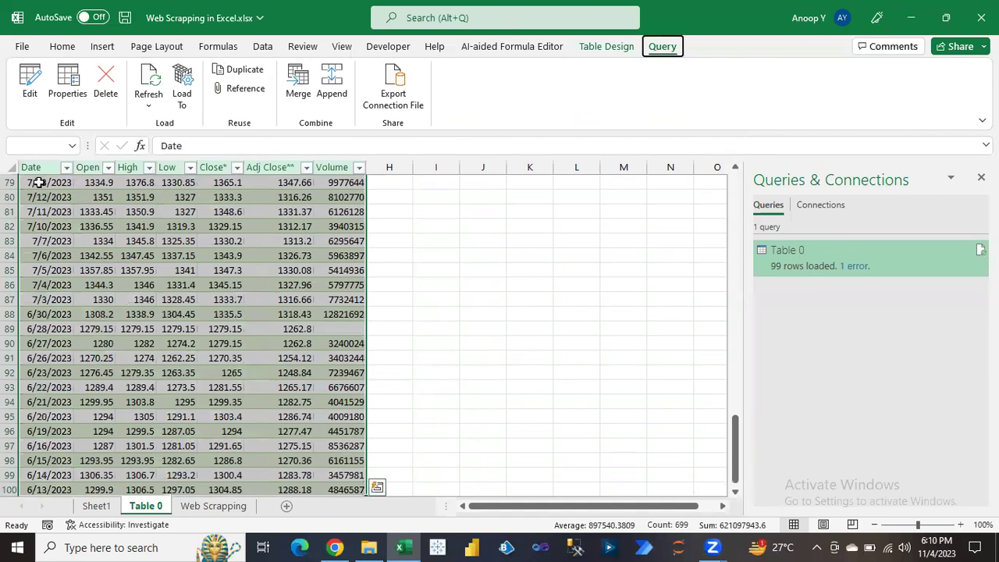
pyautogui.hotkey('alt', 'd')
pyautogui.press('p')
pyautogui.click(845, 388)
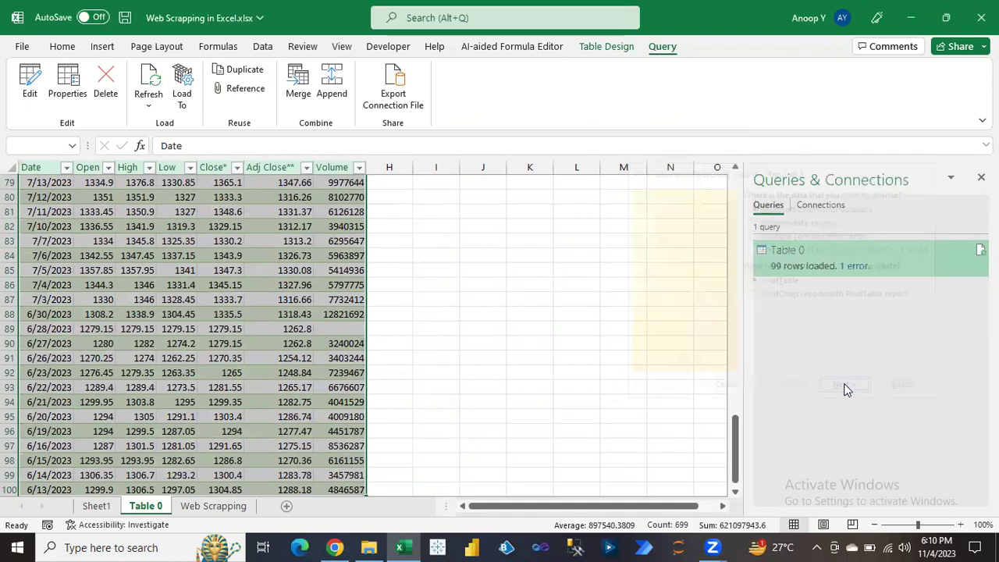
pyautogui.click(827, 312)
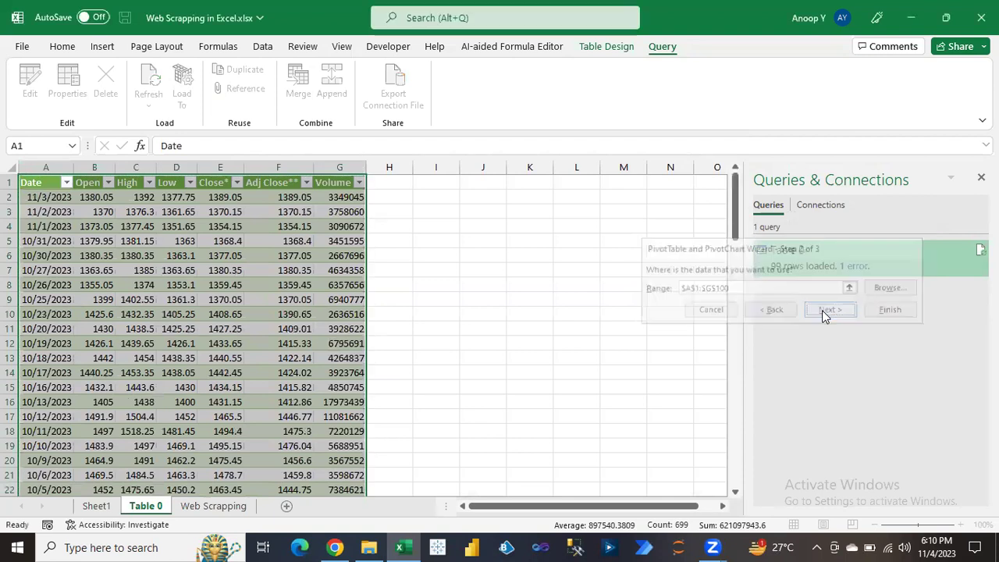
pyautogui.click(736, 258)
pyautogui.click(453, 211)
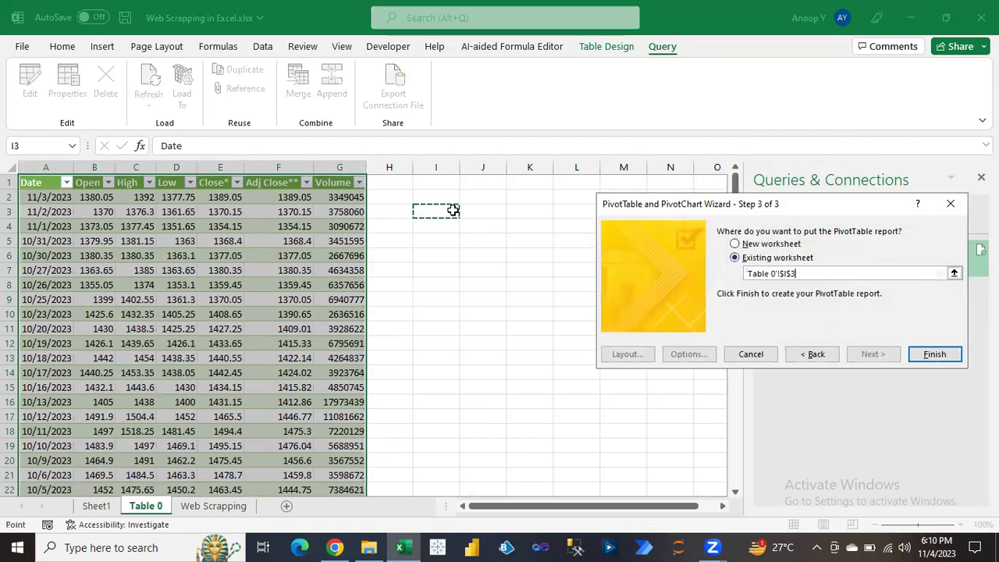
pyautogui.click(934, 355)
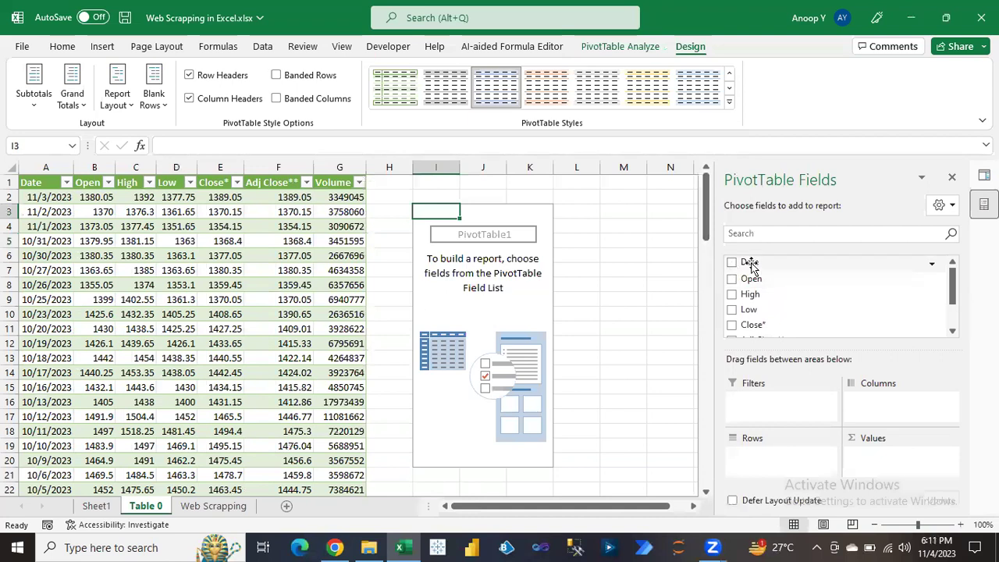
# - Group the PivotTable rows by Months only and add Open, High, Low, Close*, Adj Close** and Volume as summed values
pyautogui.click(732, 262)
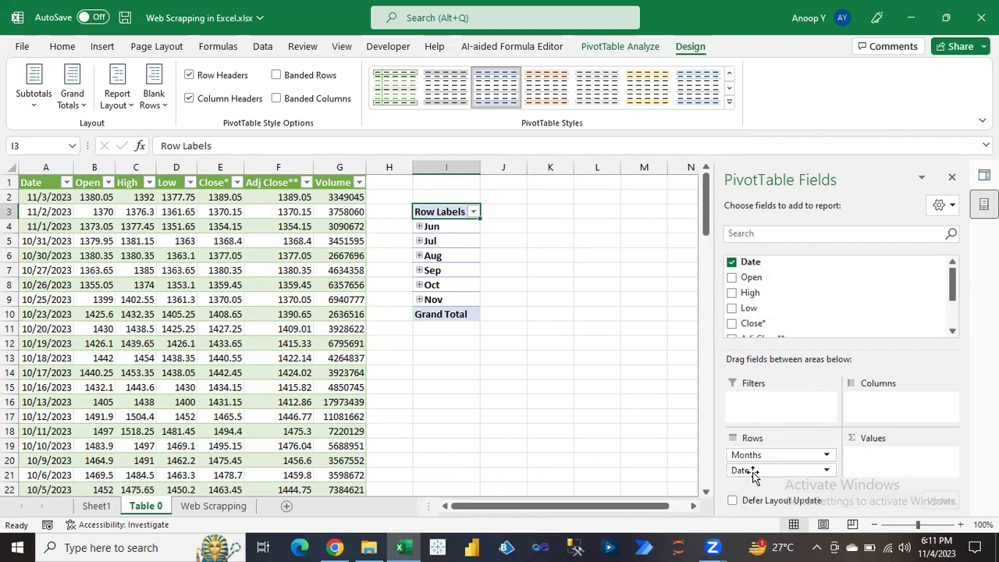
pyautogui.hotkey('ctrl', 'z')
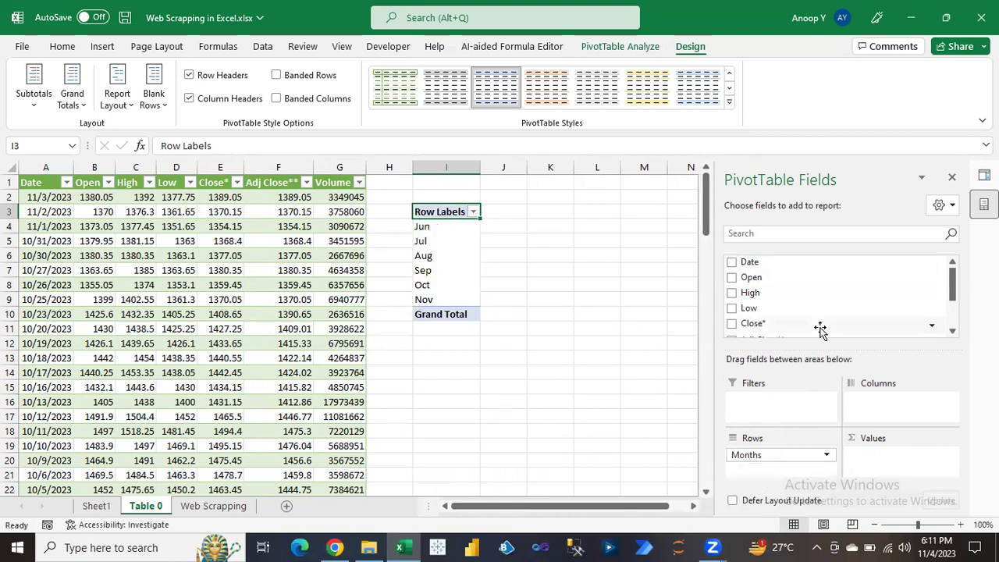
pyautogui.moveTo(760, 285); pyautogui.dragTo(889, 453)
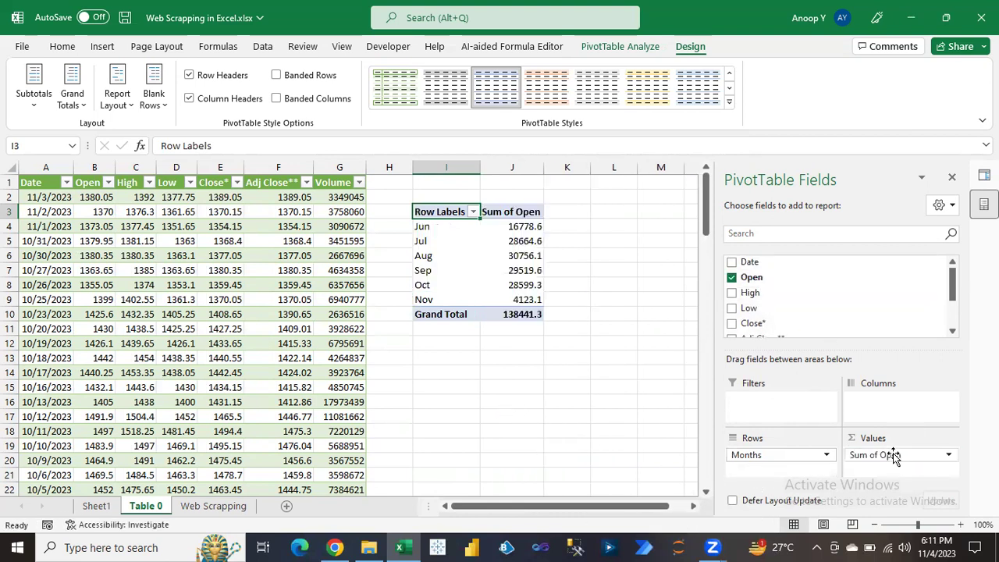
pyautogui.moveTo(752, 290); pyautogui.dragTo(903, 472)
pyautogui.click(732, 309)
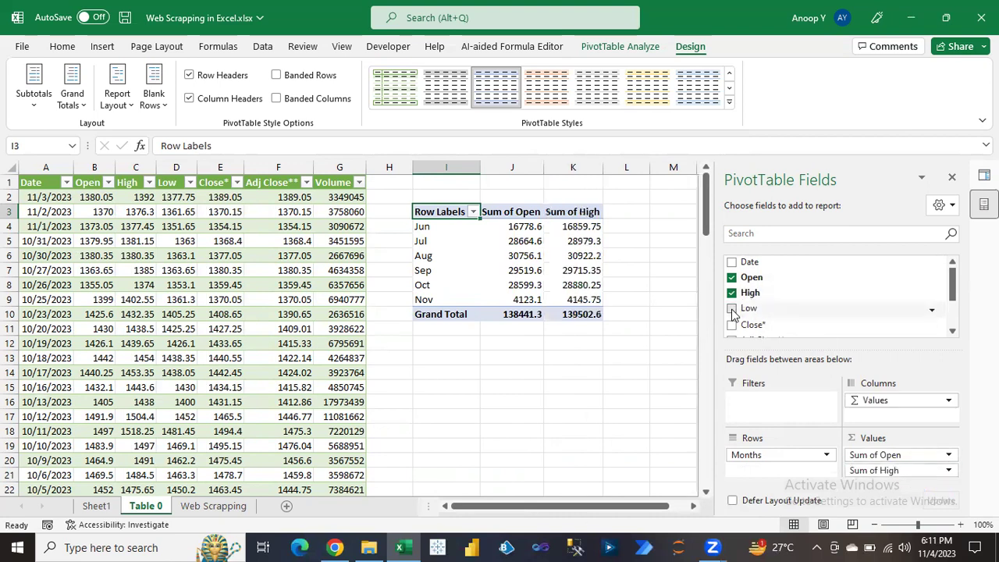
pyautogui.click(732, 324)
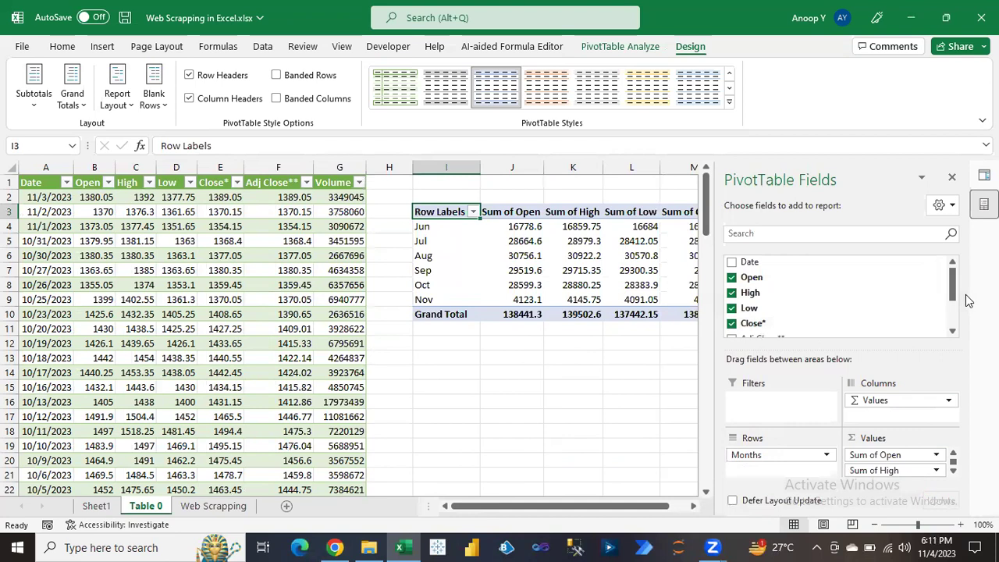
pyautogui.moveTo(953, 296); pyautogui.dragTo(953, 315)
pyautogui.click(732, 288)
pyautogui.click(732, 304)
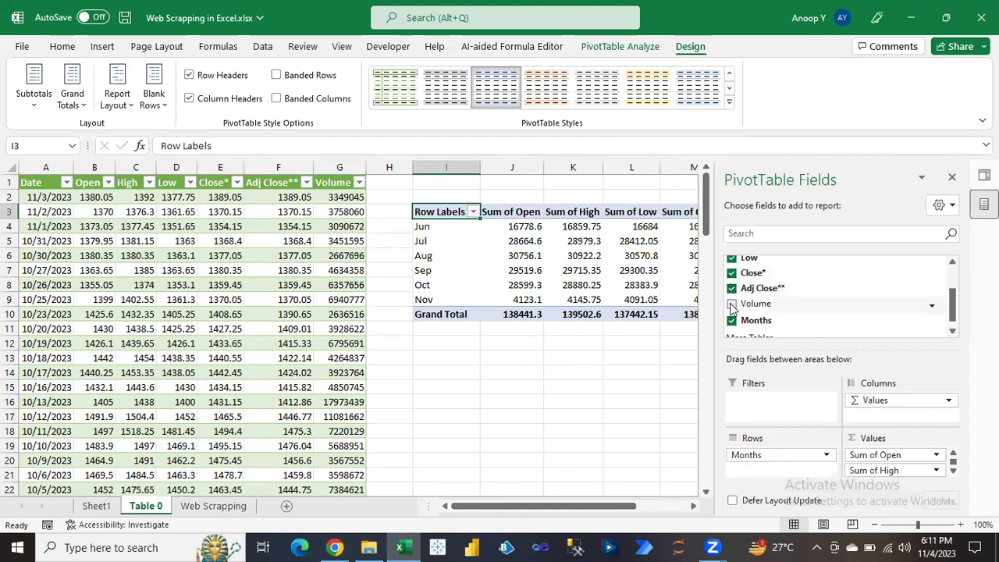
# - Close the PivotTable field list and the Queries & Connections pane to free the sheet area around the PivotTable
pyautogui.click(955, 178)
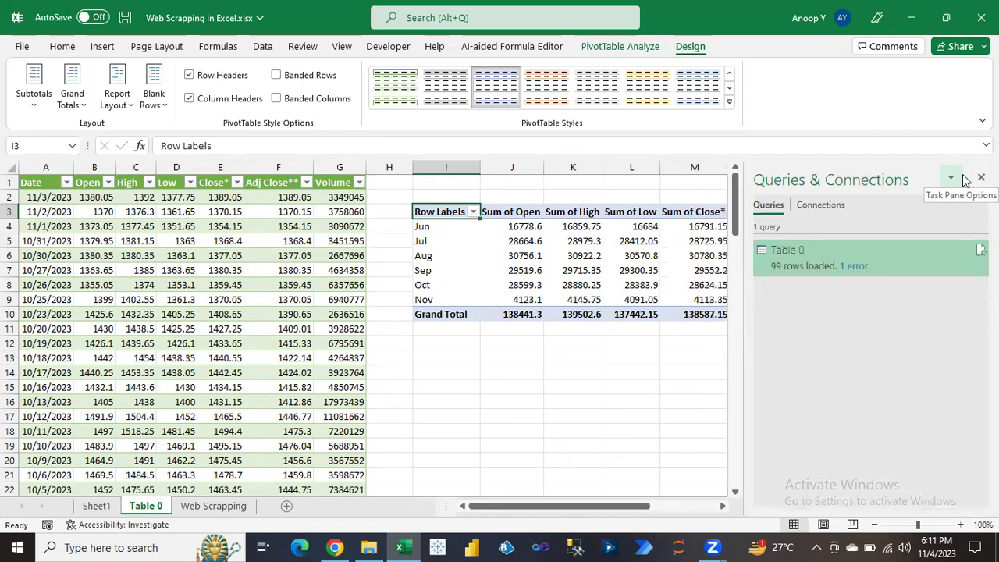
pyautogui.click(975, 174)
pyautogui.click(616, 243)
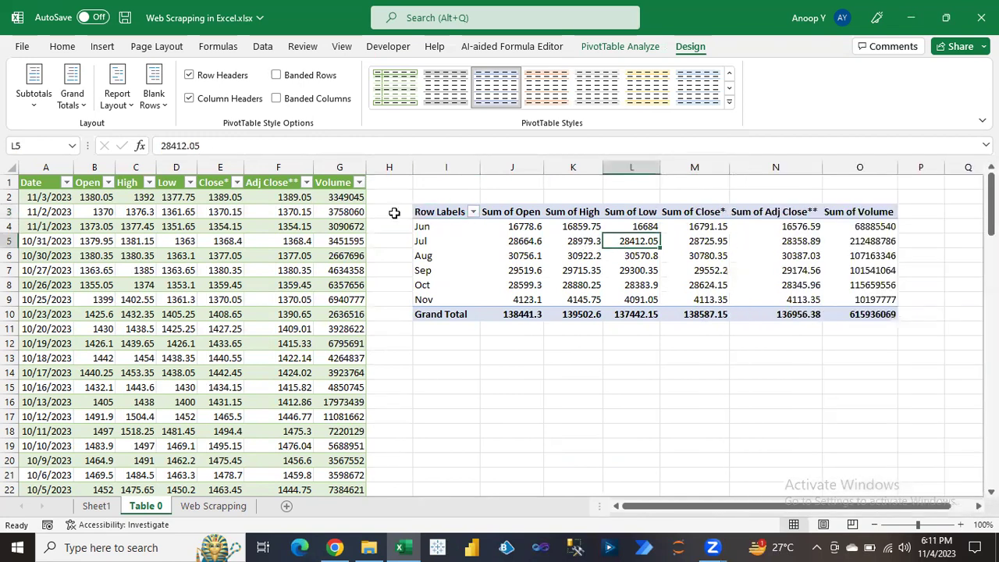
# - Apply the comma number style to all PivotTable values in J4:O10, including the Grand Total row
pyautogui.click(439, 213)
pyautogui.moveTo(439, 213); pyautogui.dragTo(858, 309)
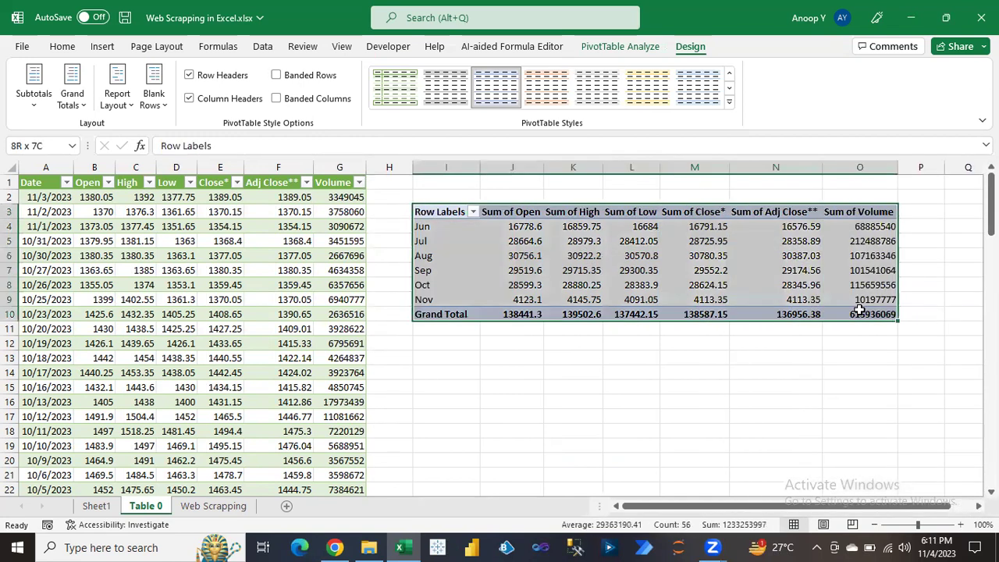
pyautogui.click(62, 48)
pyautogui.moveTo(521, 226); pyautogui.dragTo(844, 311)
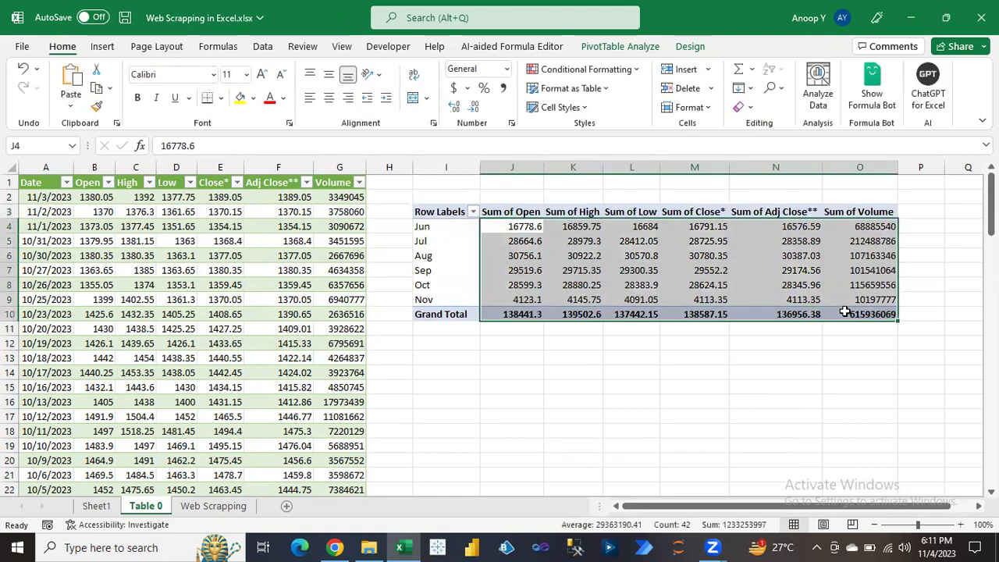
pyautogui.click(502, 89)
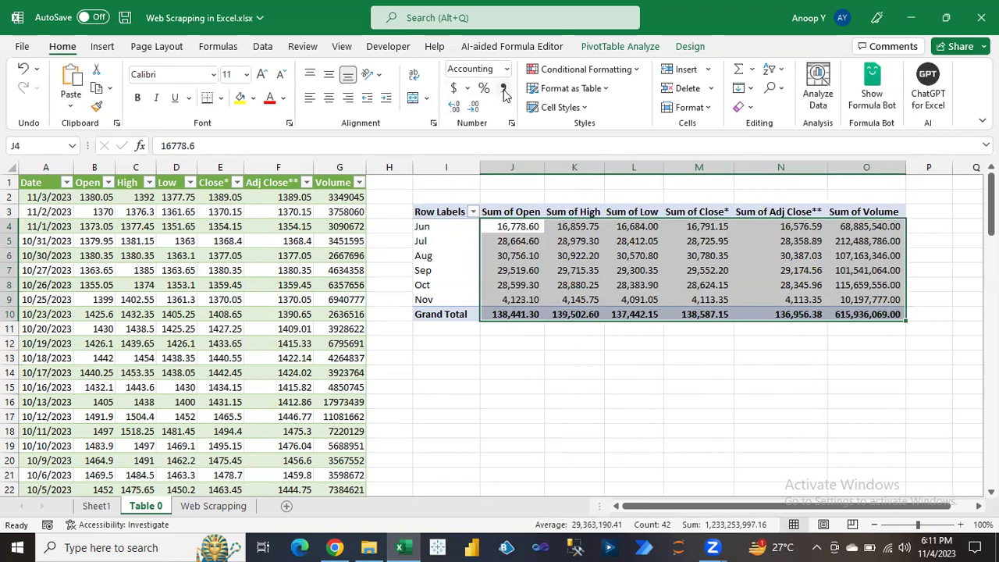
pyautogui.click(593, 419)
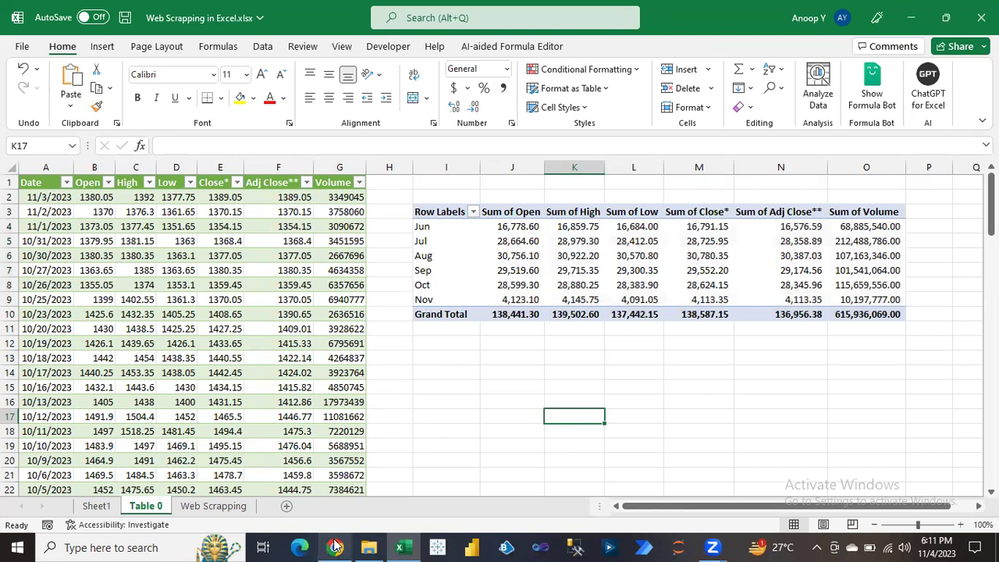
# - Refresh the stock price table from its web source and refresh the PivotTable
pyautogui.moveTo(336, 546)
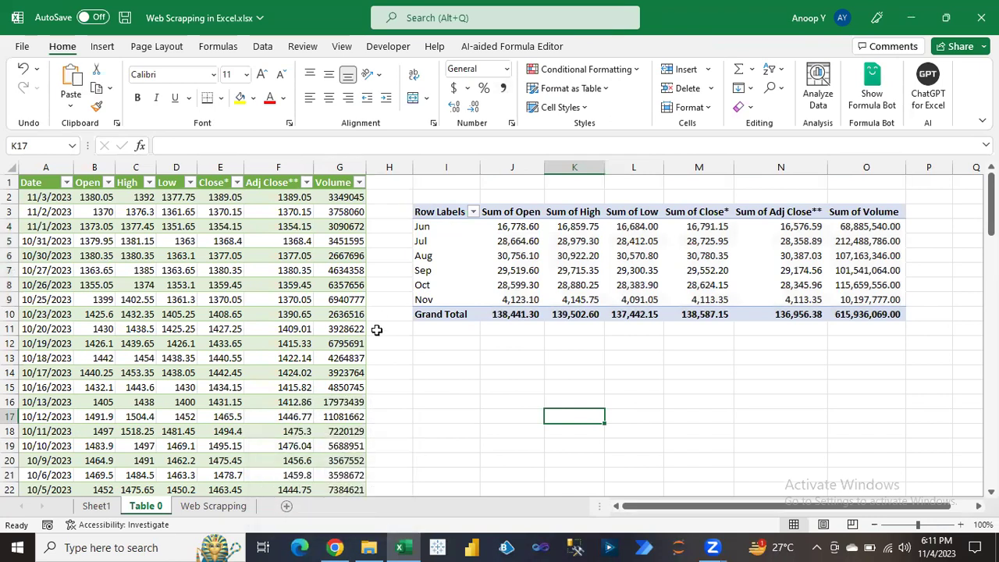
pyautogui.click(273, 236)
pyautogui.click(209, 226)
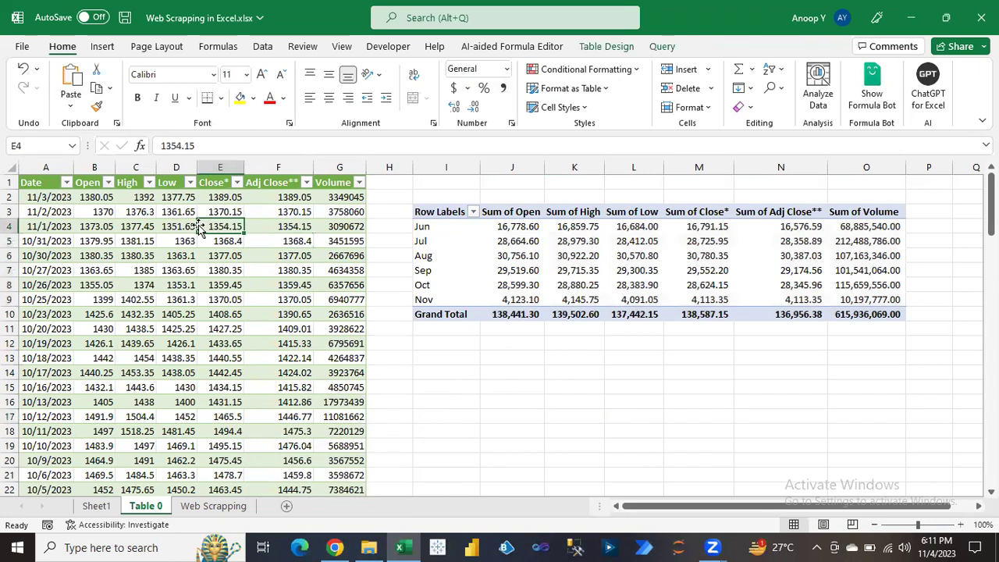
pyautogui.rightClick(208, 226)
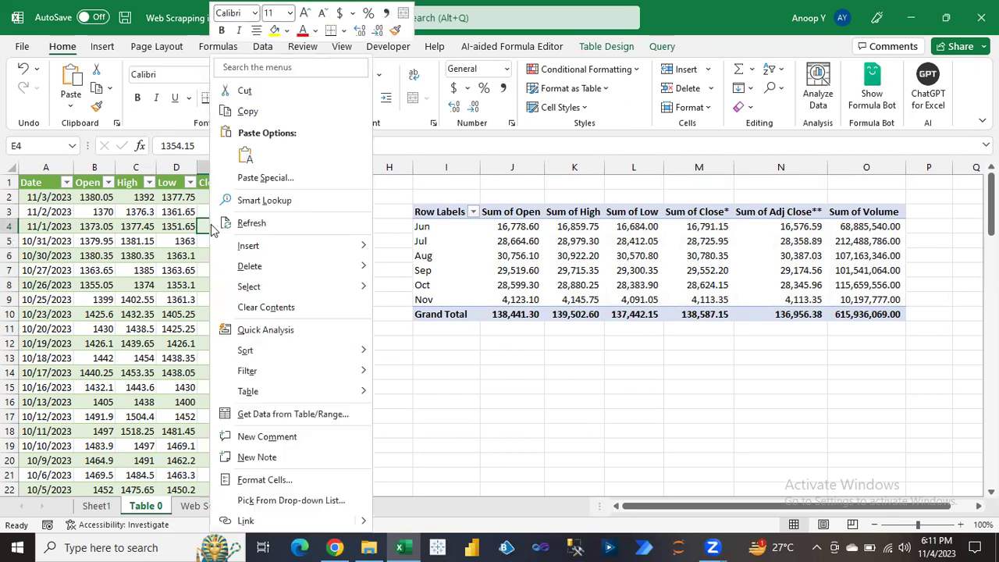
pyautogui.click(240, 225)
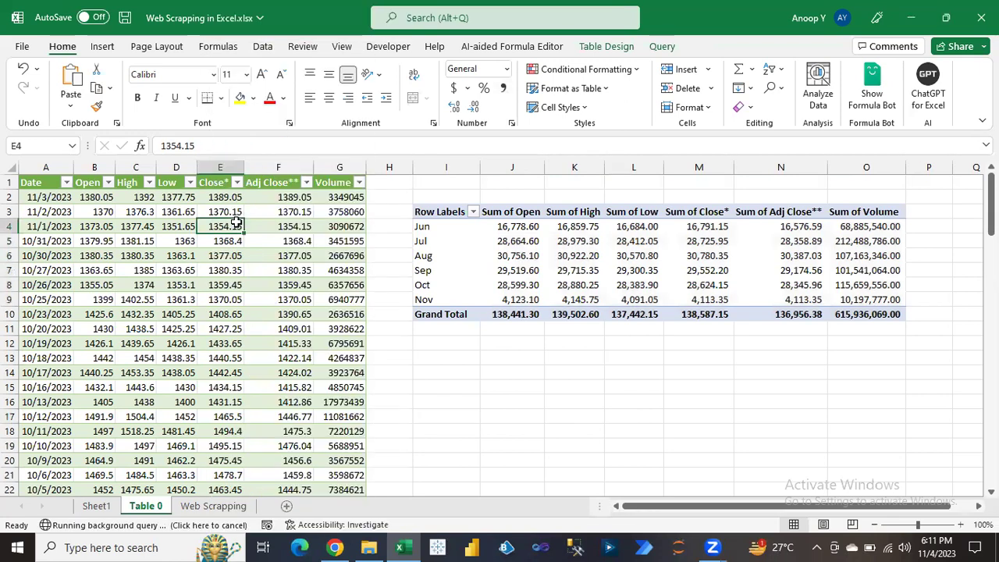
pyautogui.rightClick(651, 242)
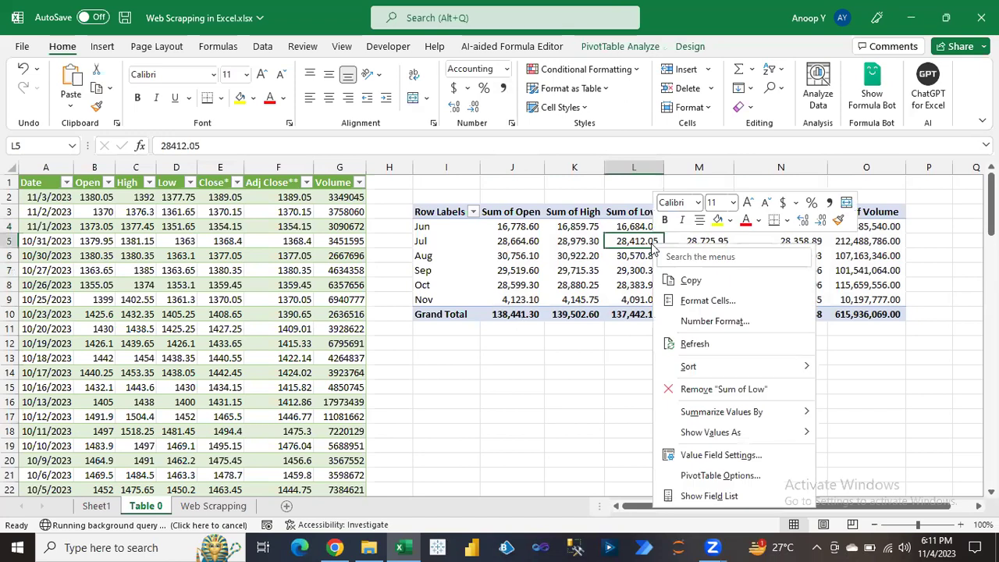
pyautogui.click(701, 347)
pyautogui.click(551, 342)
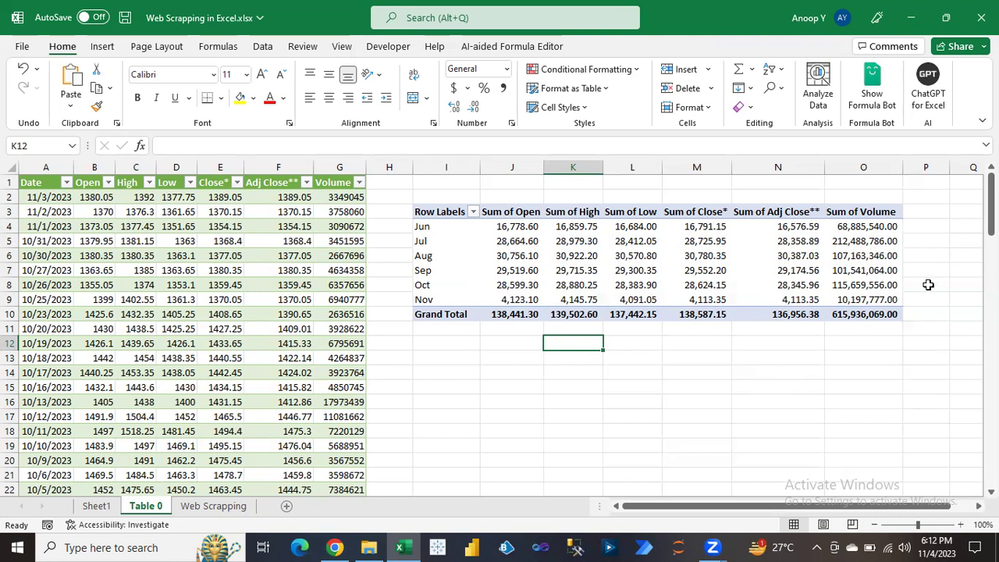
# - Reopen Queries & Connections, preview the Table 0 query's last refresh and data source, and close the pane again
pyautogui.click(153, 252)
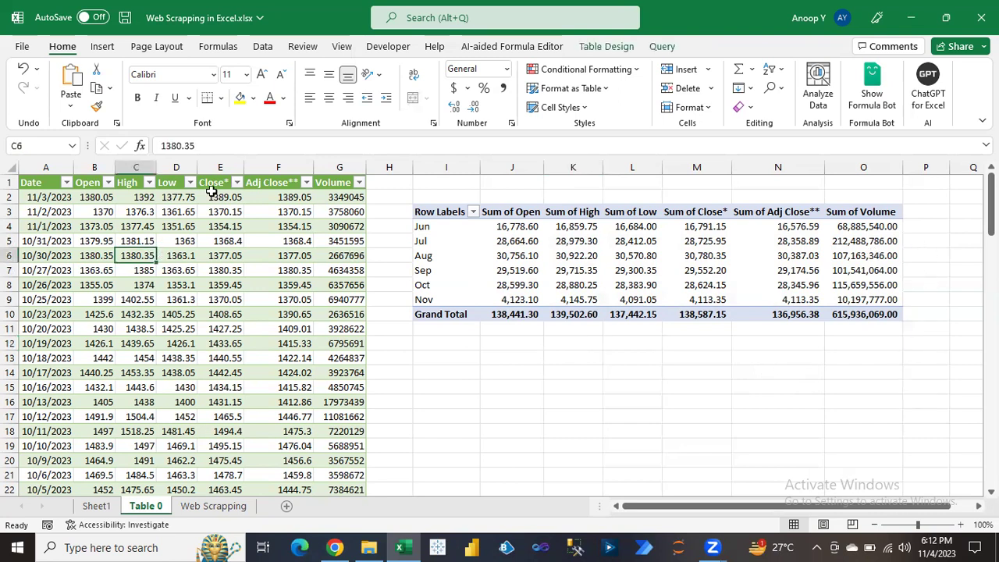
pyautogui.click(259, 47)
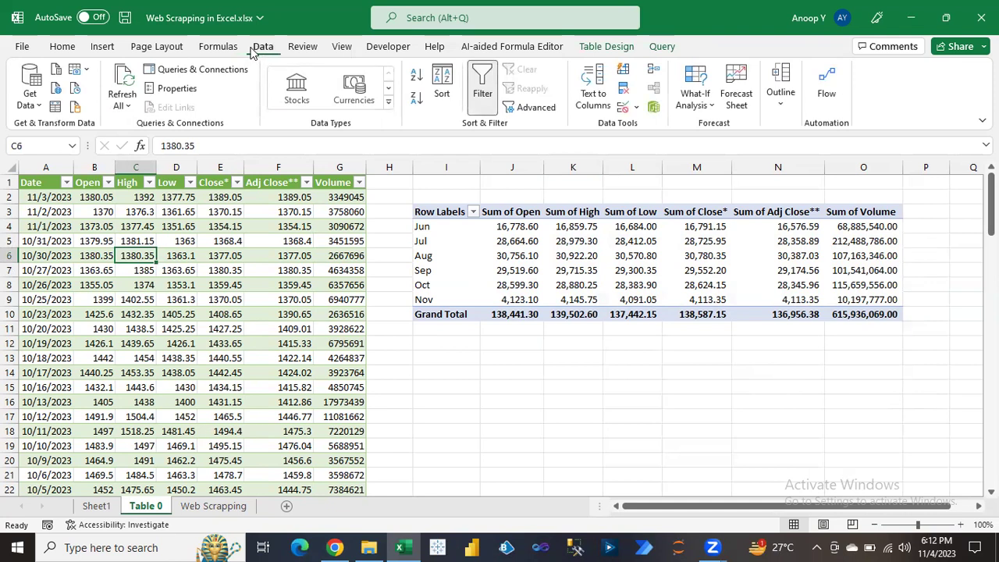
pyautogui.click(200, 73)
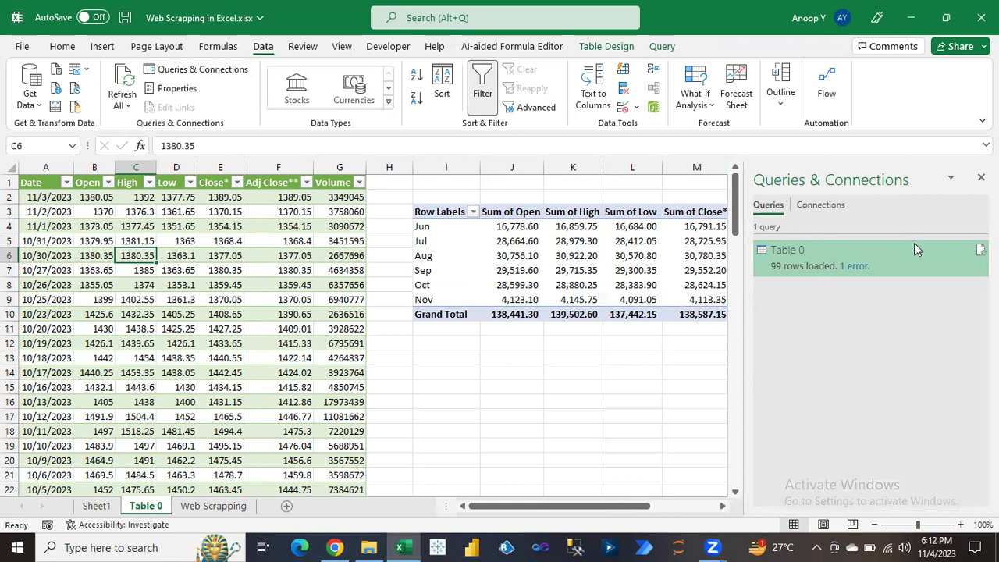
pyautogui.moveTo(915, 244)
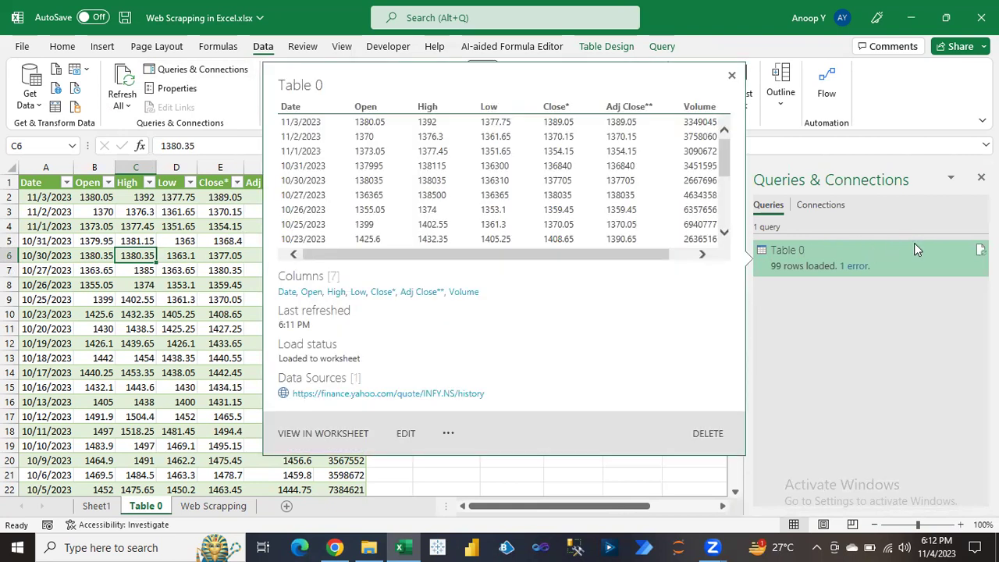
pyautogui.click(136, 240)
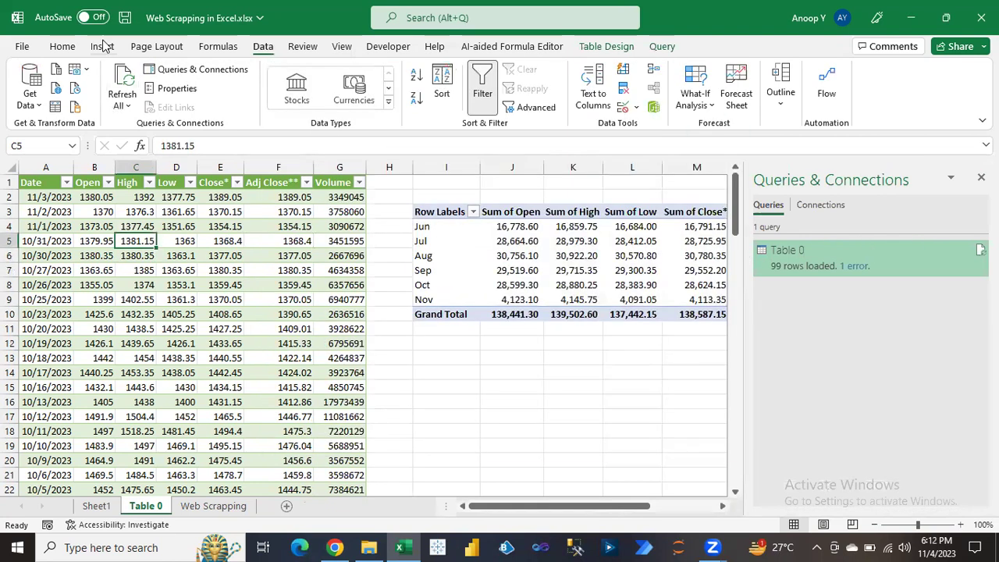
pyautogui.click(61, 49)
pyautogui.click(267, 355)
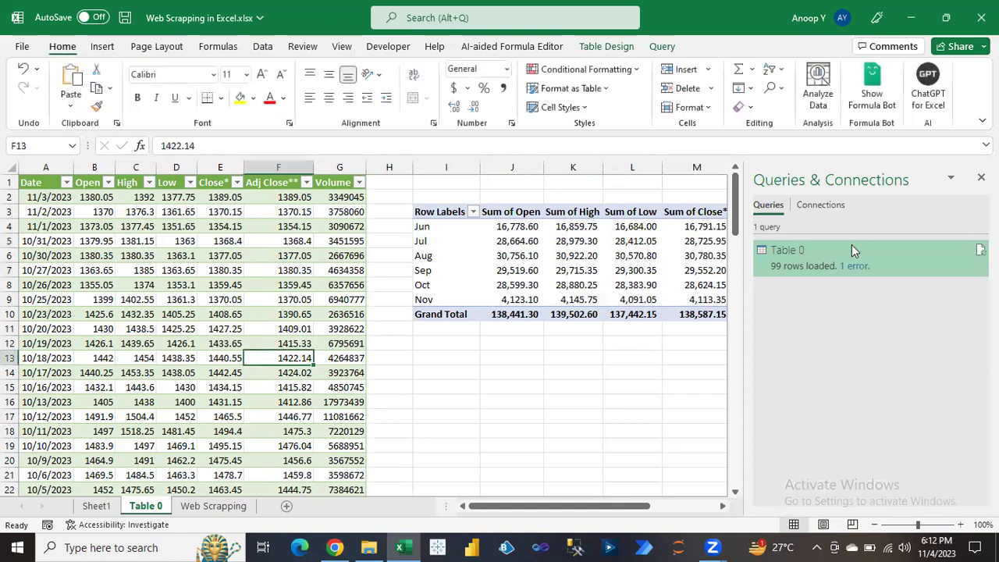
pyautogui.click(981, 178)
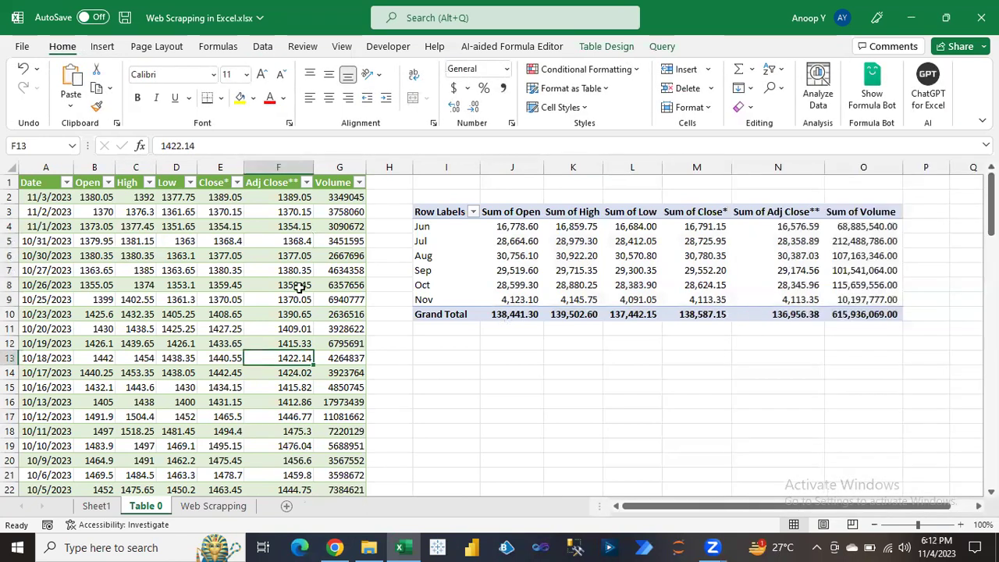
pyautogui.click(266, 286)
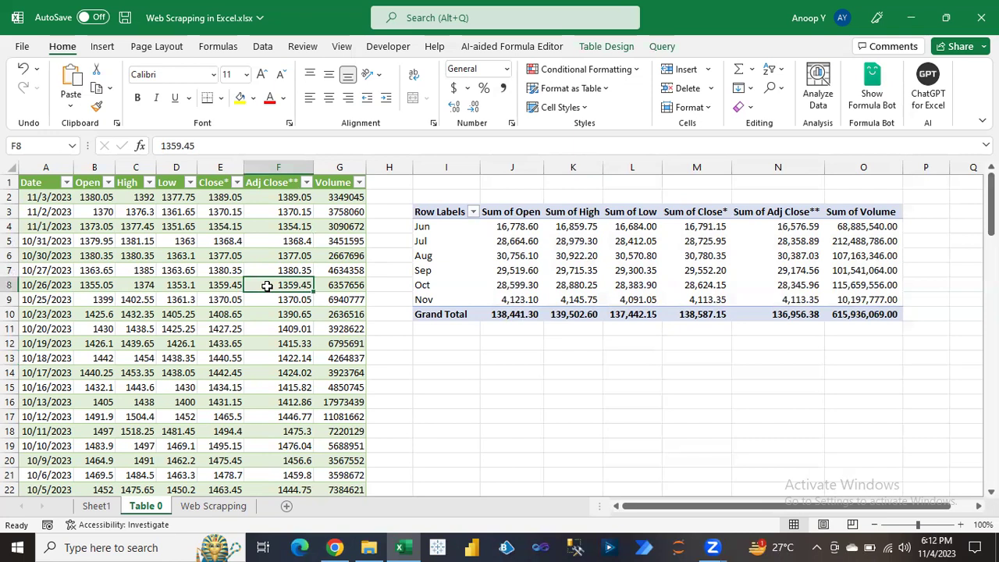